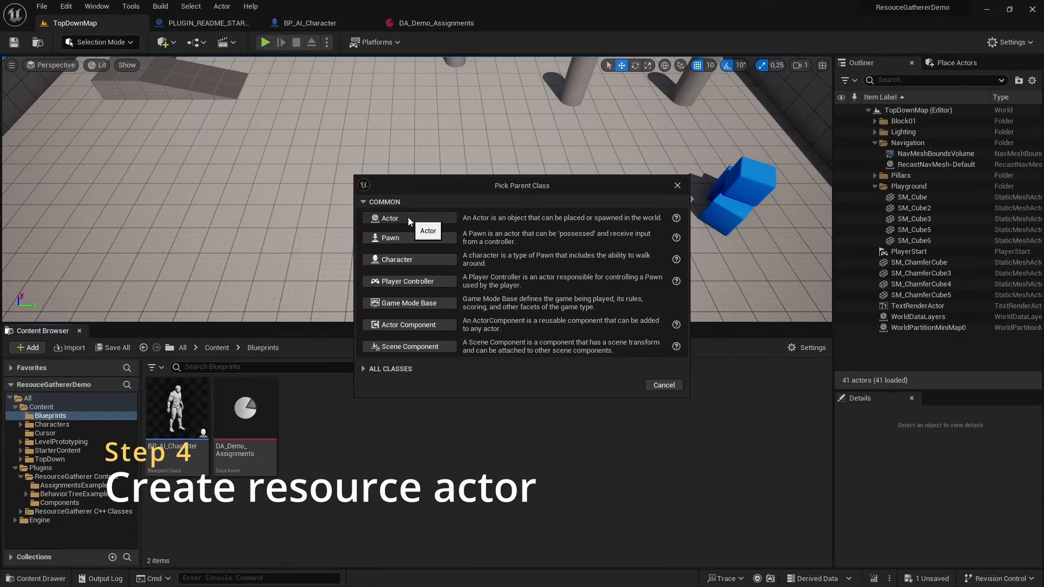
- Create an Actor-based Blueprint class named BP_Resource_Example in the Blueprints folder and open it for editing
click(408, 220)
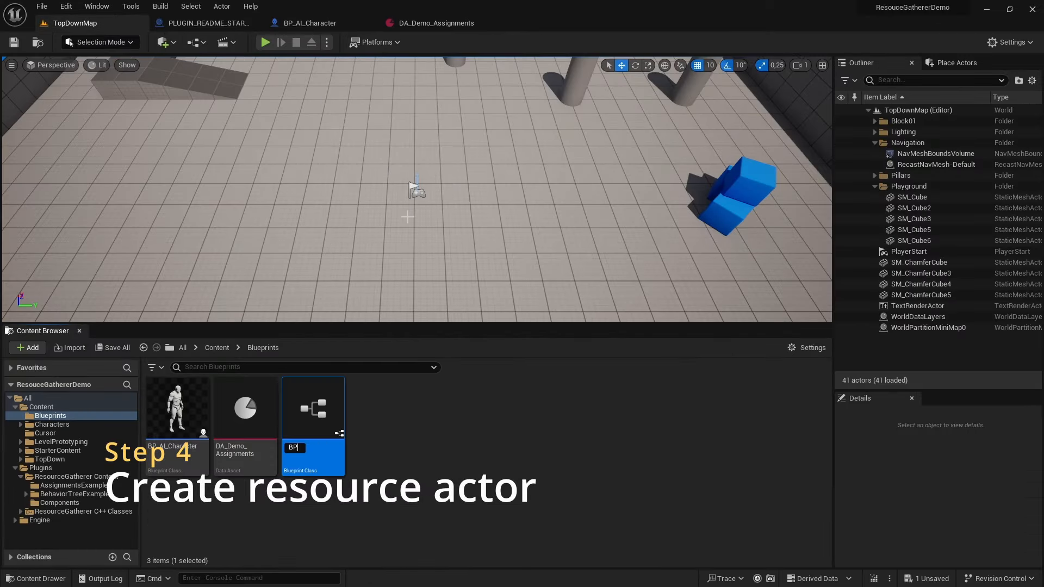
text(BP_Resource_Example)
key(Return)
double_click(253, 425)
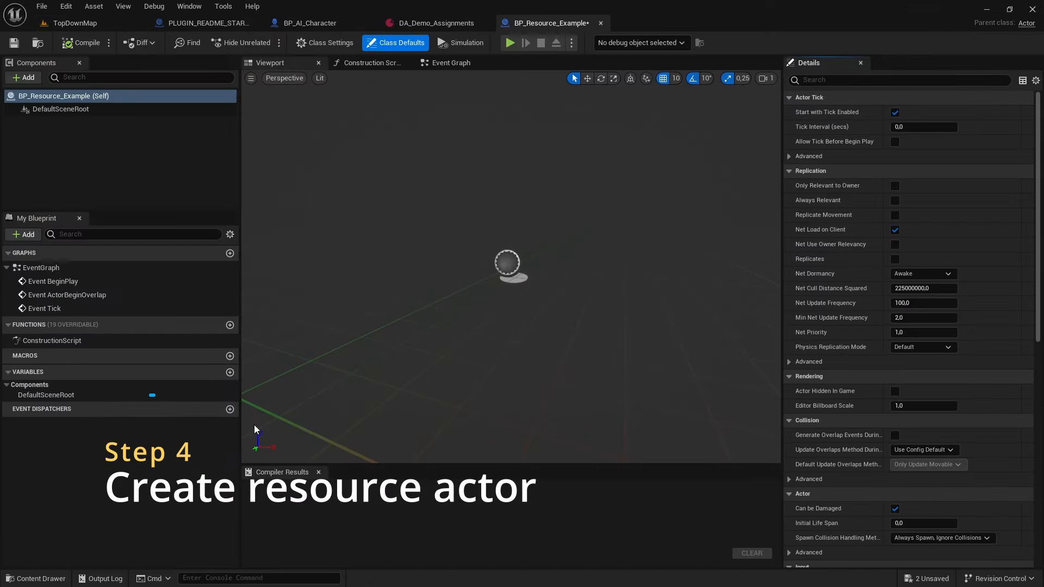
- Add a BP Resource Component to BP_Resource_Example, keeping its default name
click(22, 77)
text(resource)
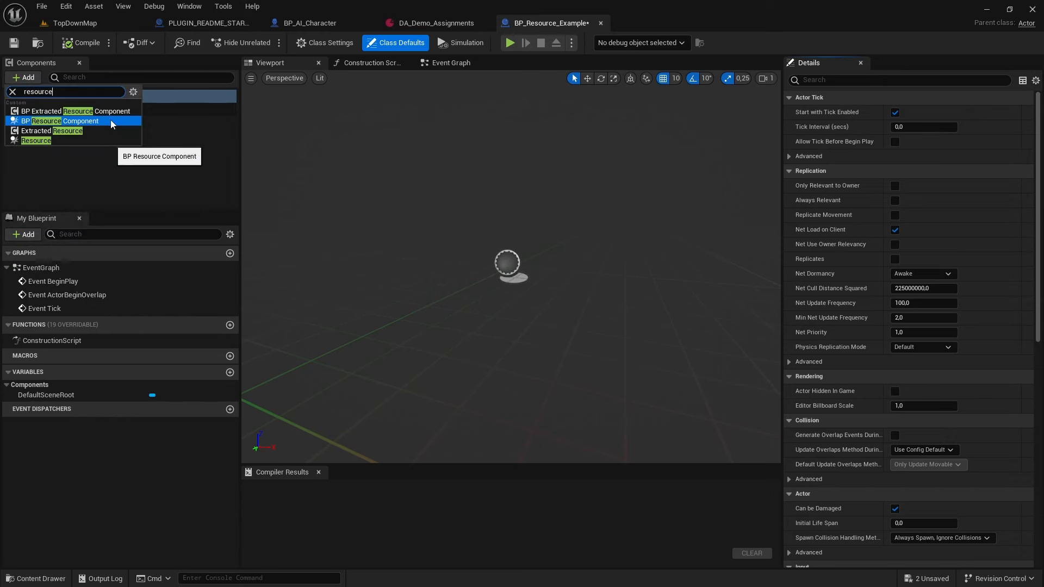
click(110, 120)
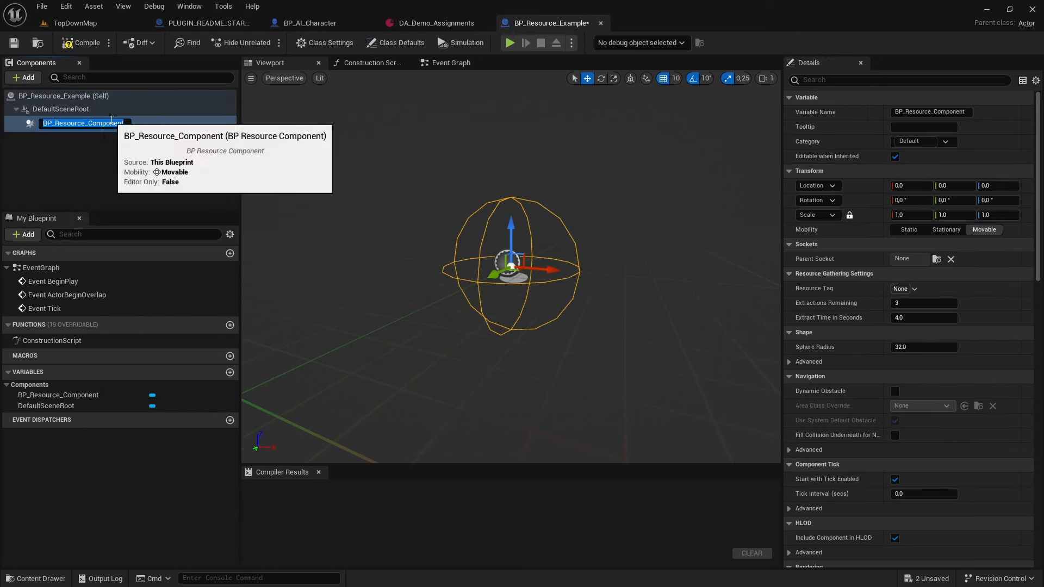
key(Return)
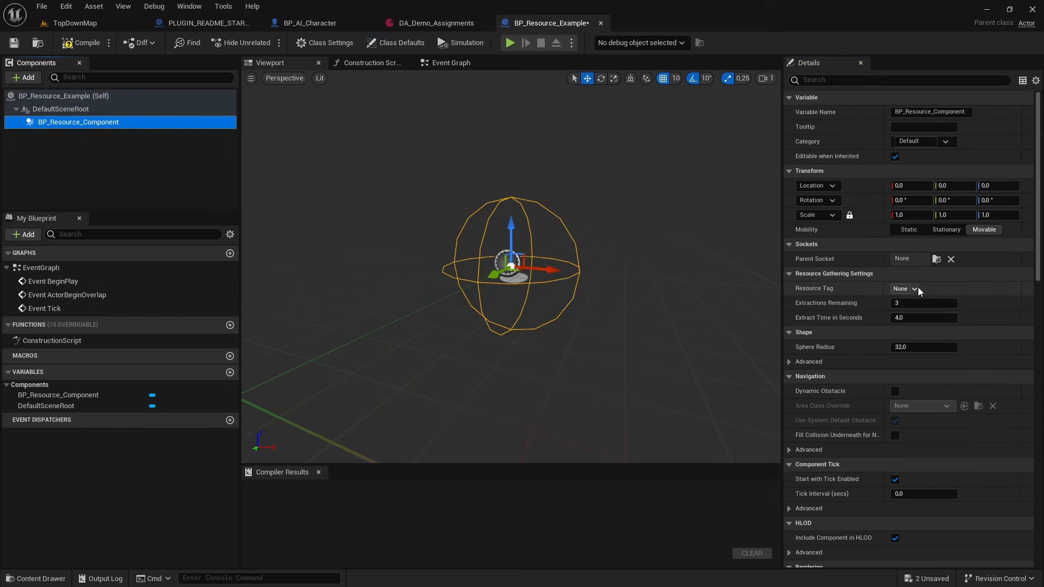
- Check the resource tag in DA_Demo_Assignments and set the resource component's Resource Tag to the matching Resource.Wood
click(432, 24)
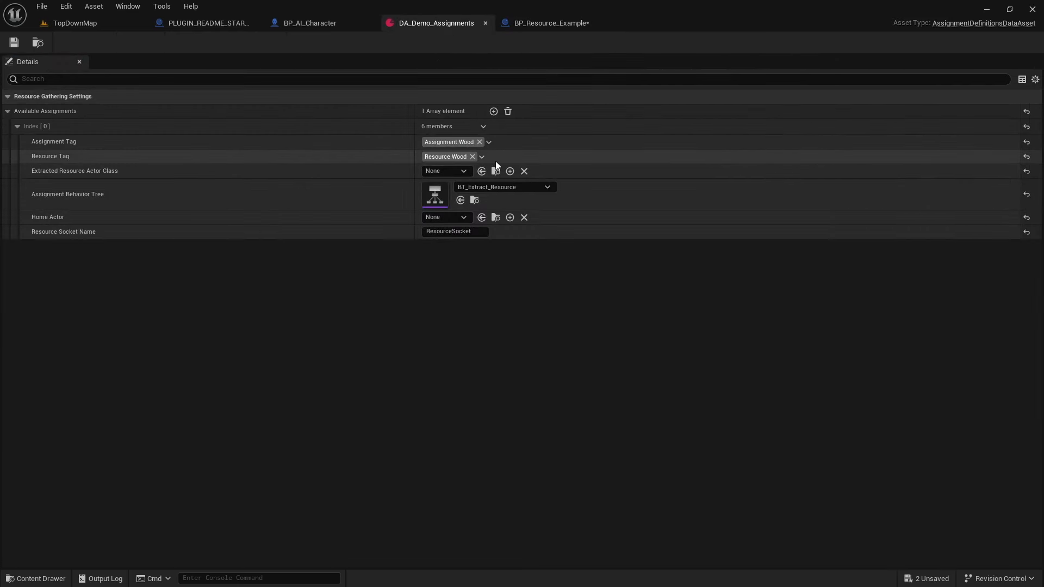
click(531, 21)
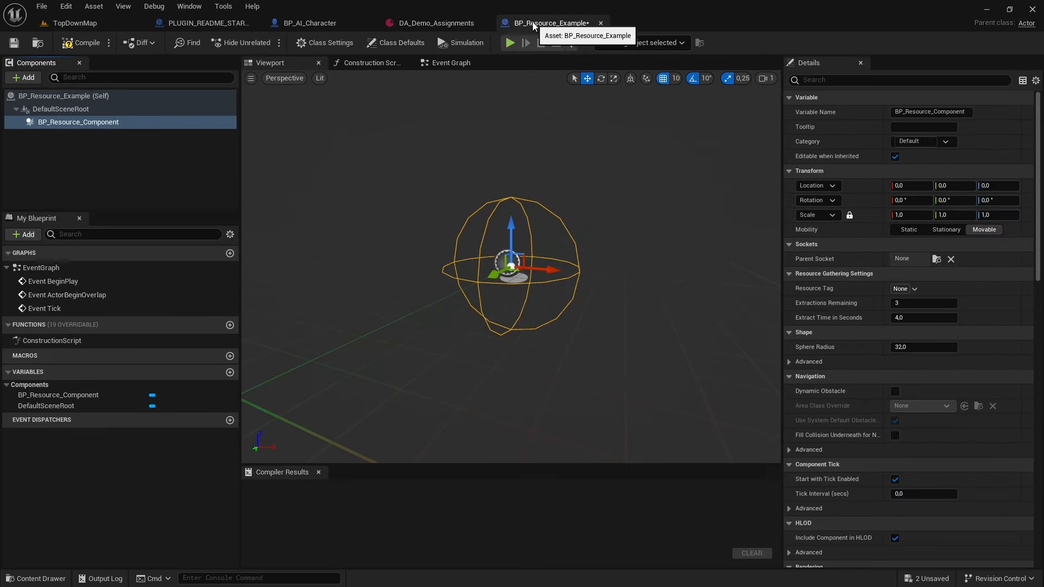
click(914, 289)
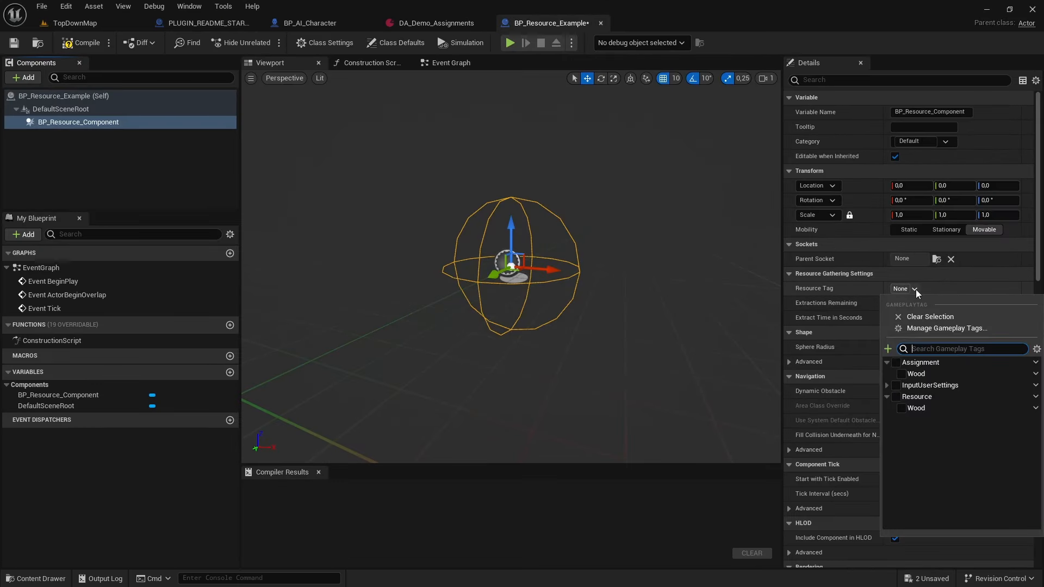
click(900, 409)
click(533, 187)
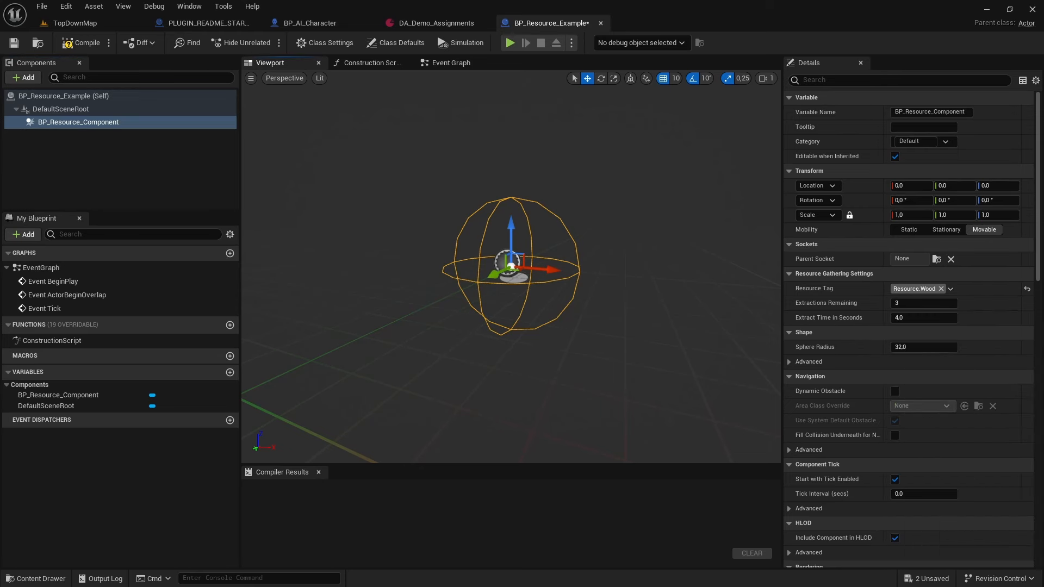
- Add a Cylinder static mesh as a child of BP_Resource_Component
click(25, 77)
text(stati)
click(38, 140)
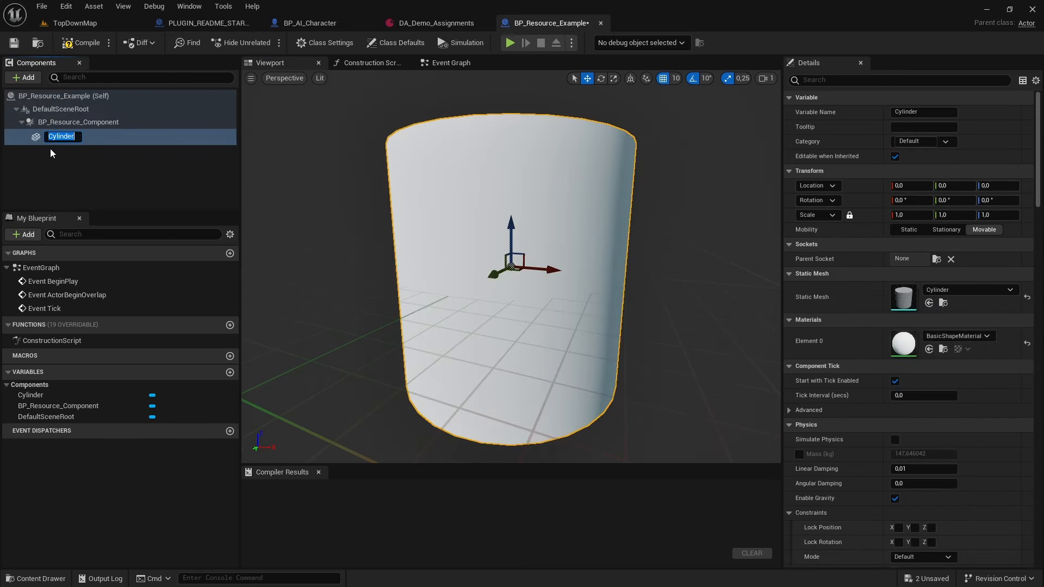
- Enlarge the Sphere Radius of BP_Resource_Component to about 90.7 so it surrounds the cylinder
click(87, 122)
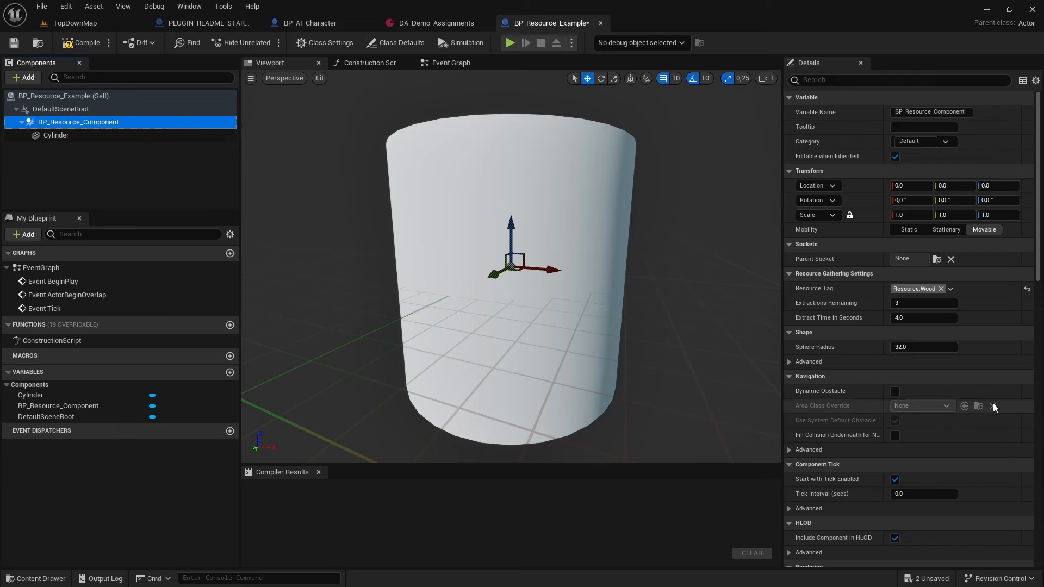
click(904, 345)
drag(904, 345, 938, 345)
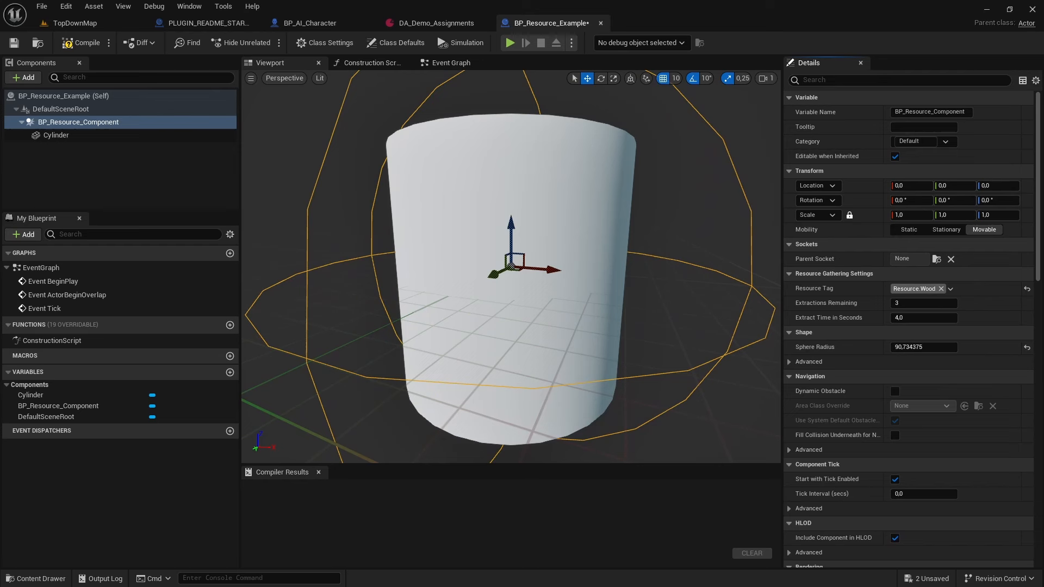
- Set the resource component's Extractions Remaining to 1 and Extract Time in Seconds to 3
click(904, 303)
text(1)
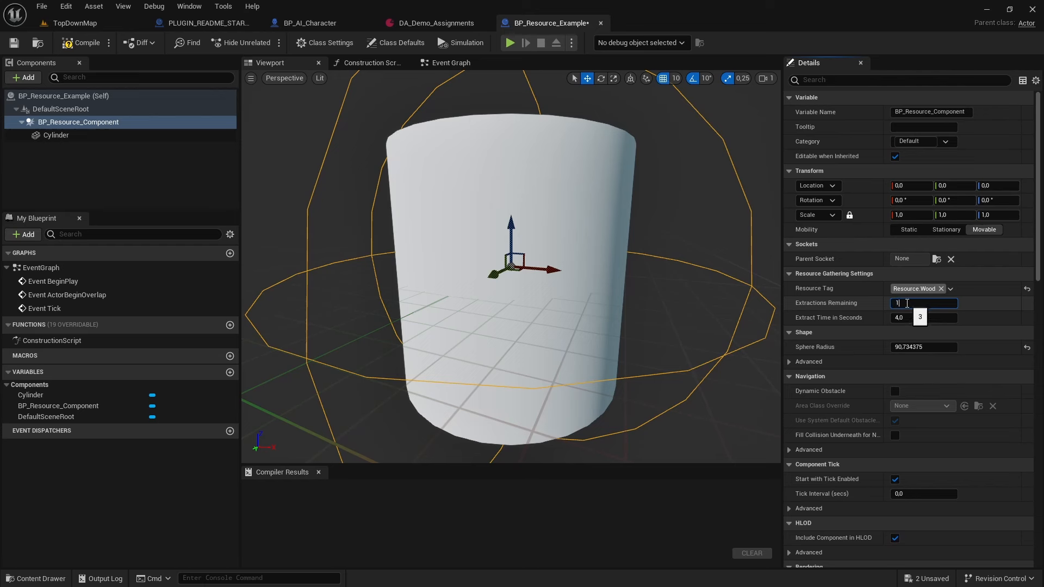
click(910, 317)
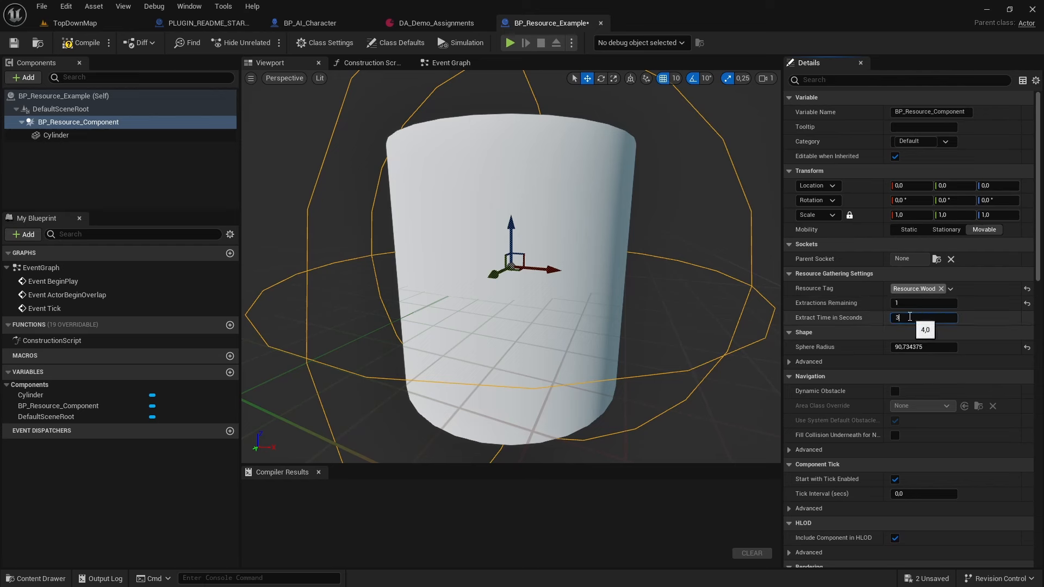
text(3)
key(Return)
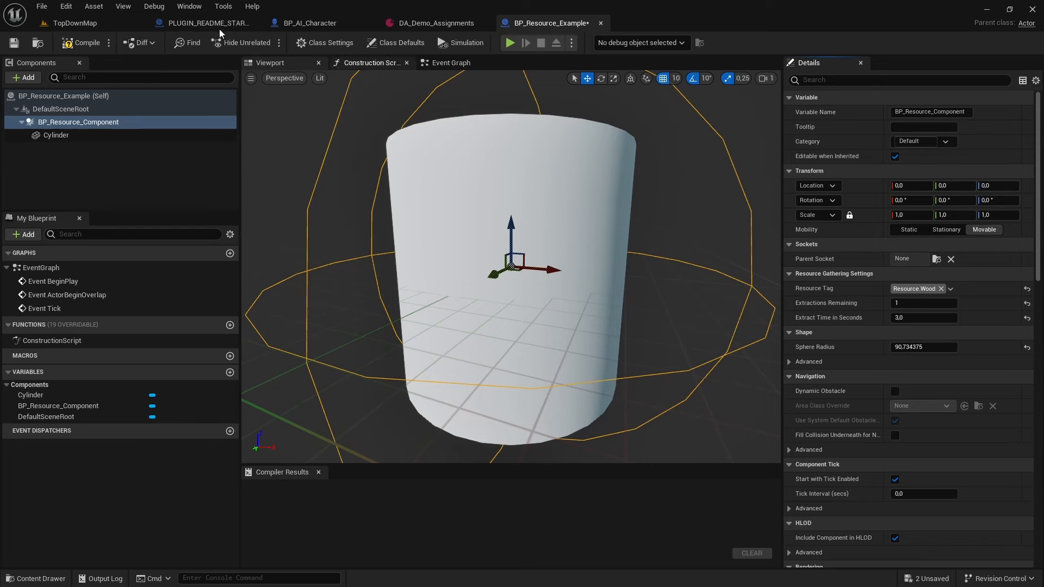
- Compile and save BP_Resource_Example, and place one instance on the floor of TopDownMap
click(82, 42)
click(13, 43)
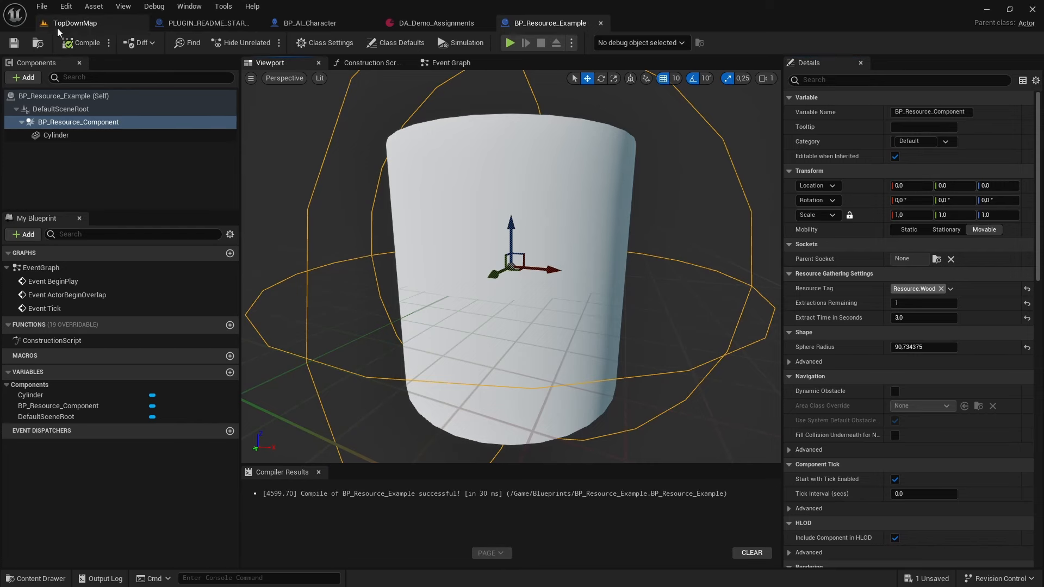
click(75, 22)
drag(245, 413, 272, 124)
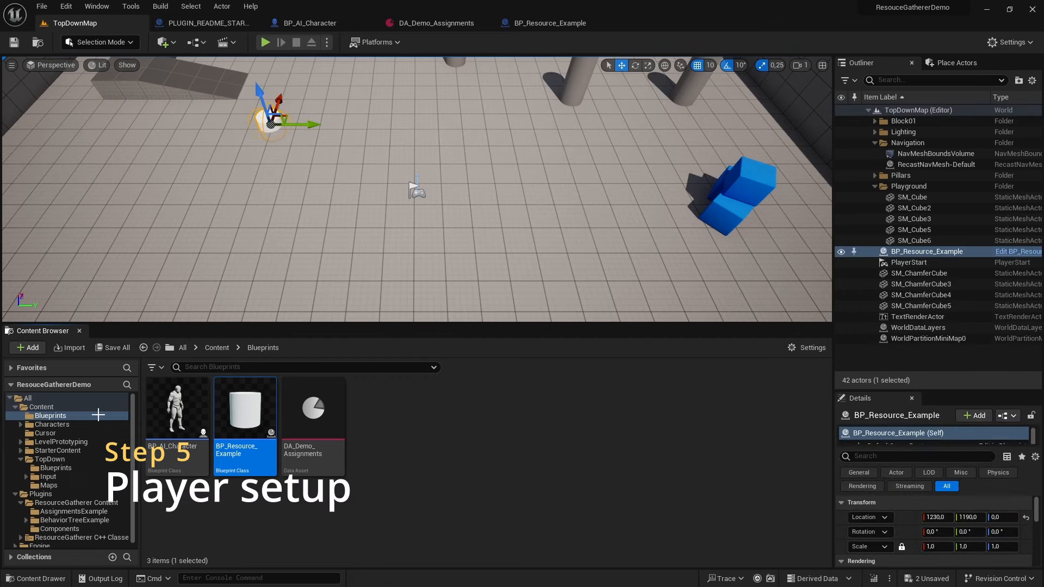
- Open BP_TopDownCharacter from the TopDown Blueprints folder and add a Sequence node after Event BeginPlay
click(63, 469)
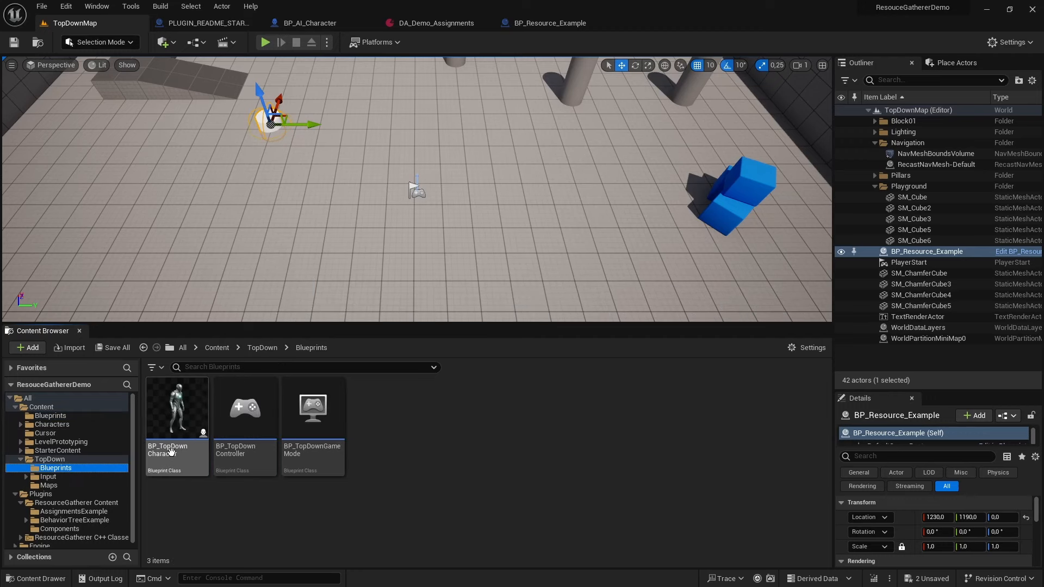
double_click(180, 419)
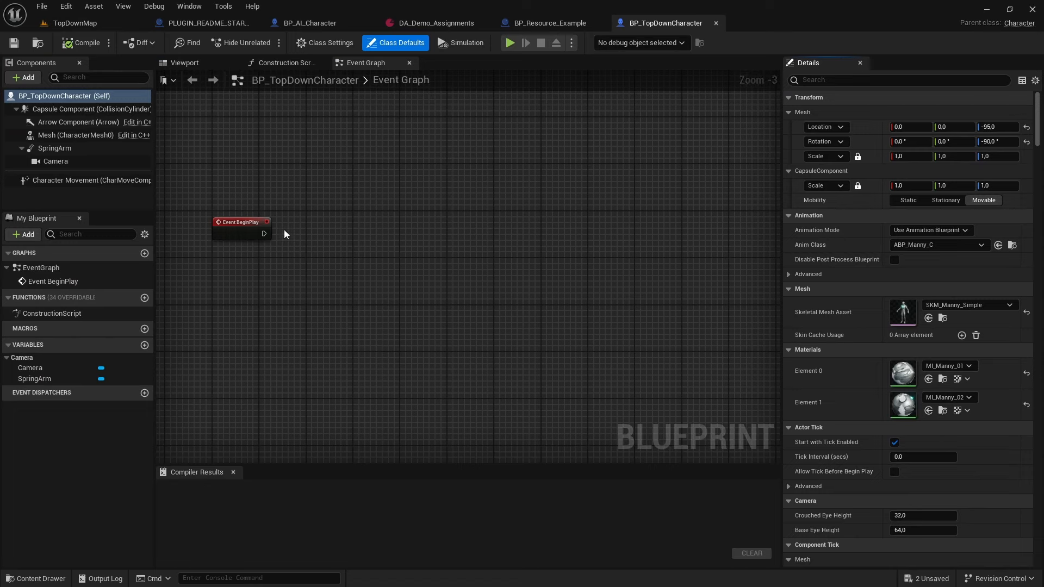
drag(264, 232, 299, 229)
text(seque)
key(Return)
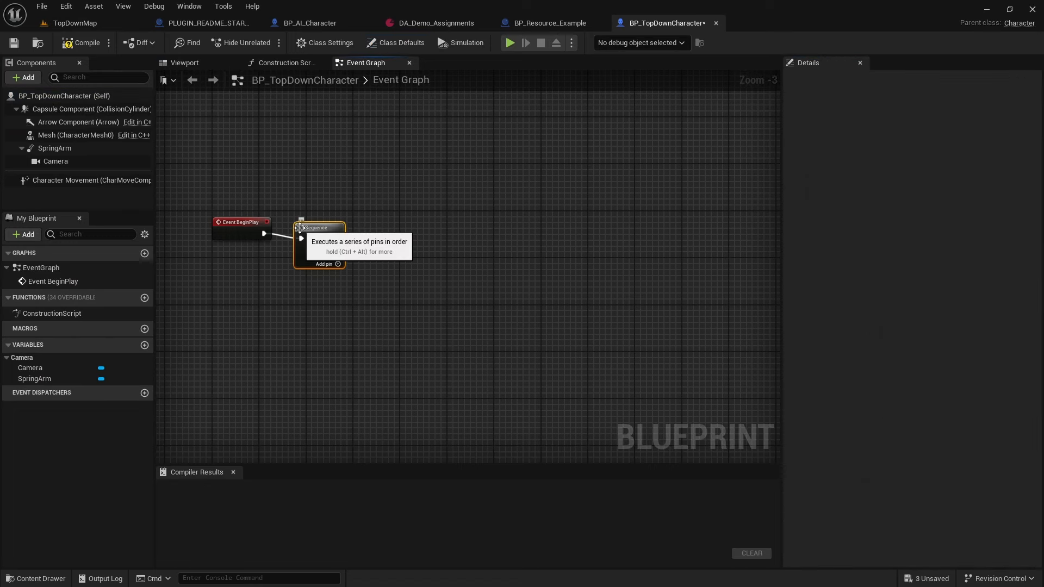
- Paste the copied actor-spawning nodes and connect the Sequence's Then 0 output to SpawnActor, routing the wire through a reroute node
right_drag(358, 212, 297, 251)
click(432, 202)
key(ctrl+v)
drag(586, 111, 284, 271)
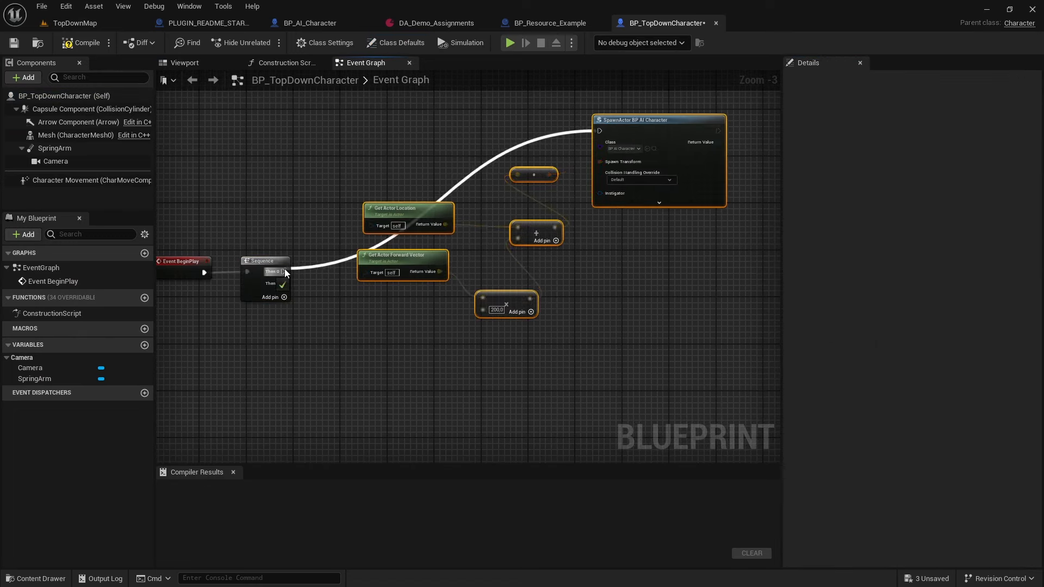
click(454, 191)
double_click(454, 193)
drag(454, 193, 359, 131)
- Choose BP_AI_Character as the class of the pasted SpawnActor node
click(625, 148)
text(ai char)
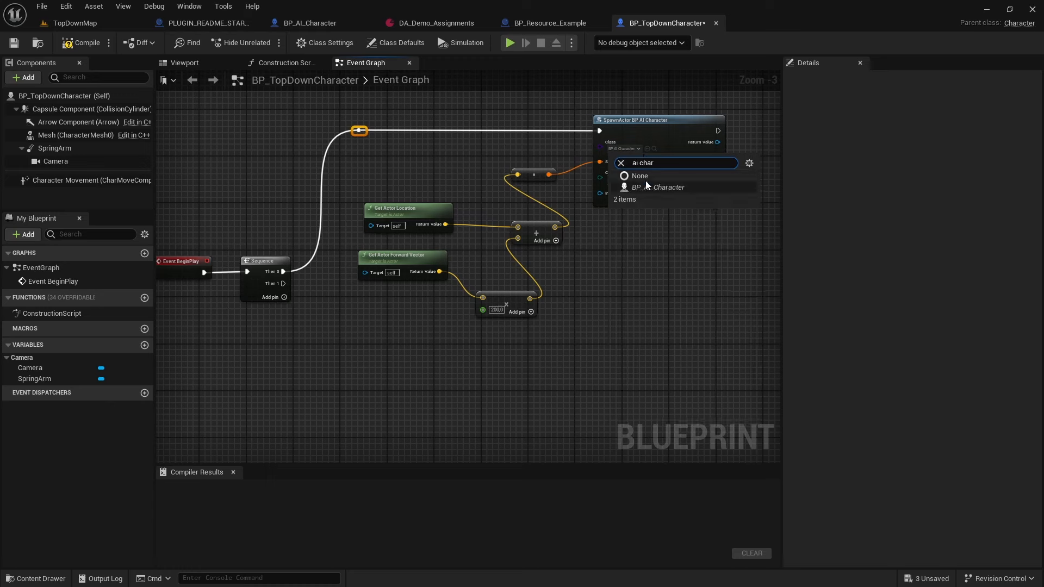
click(648, 188)
- Add a second Spawn Actor from Class node below the first, with AIController as its class
click(651, 269)
right_drag(651, 269, 635, 243)
right_click(592, 328)
text(spawn actor)
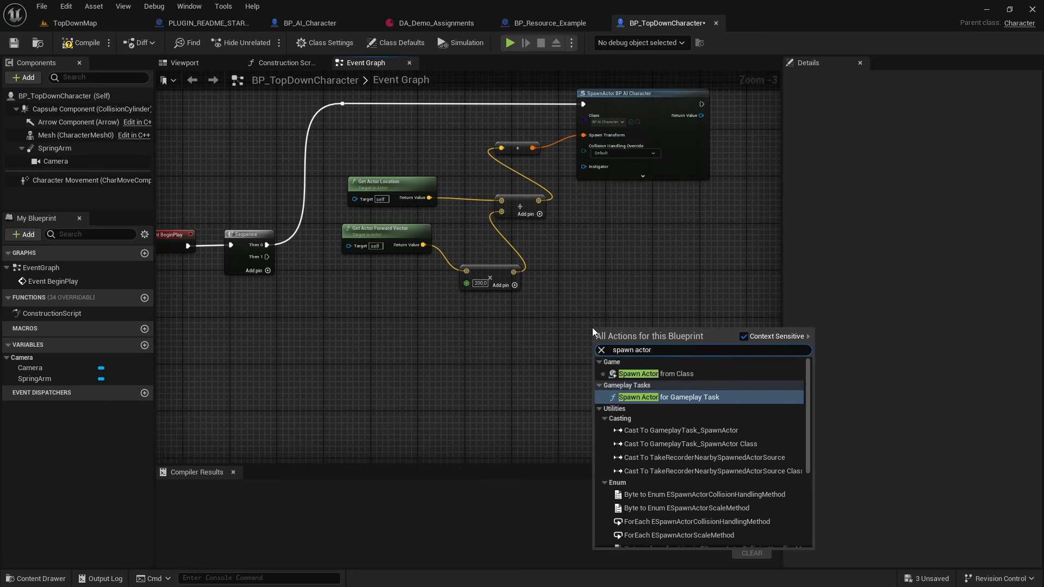
click(619, 373)
click(621, 357)
text(ai cont)
click(657, 395)
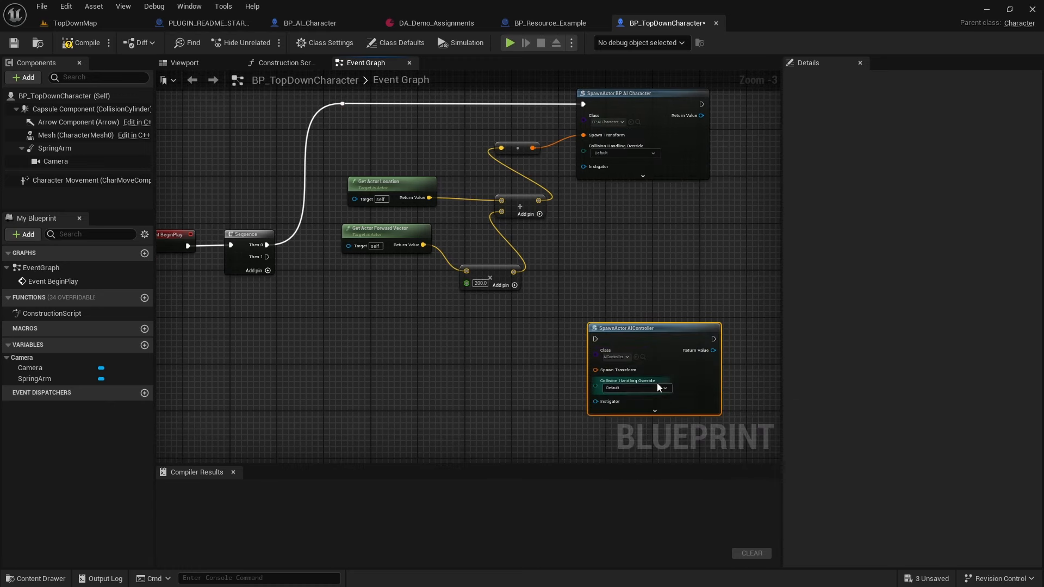
- Connect the Sequence's Then 1 output to the AIController spawn node and tidy the wire with a reroute node
drag(597, 338, 267, 257)
double_click(384, 342)
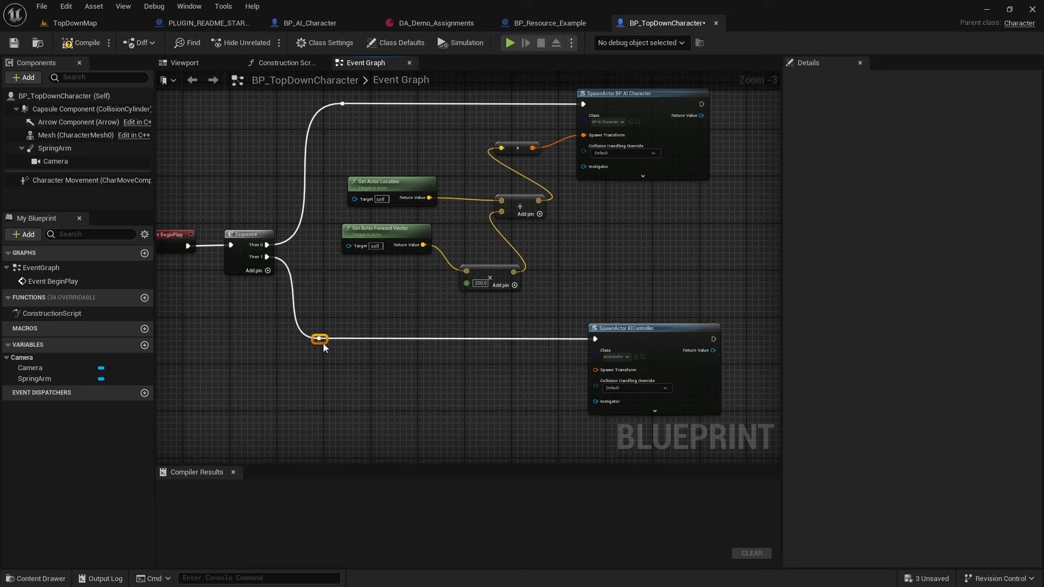
drag(384, 341, 320, 333)
- Split the Spawn Transform struct pin on the SpawnActor AIController node
click(702, 163)
right_drag(740, 197, 490, 220)
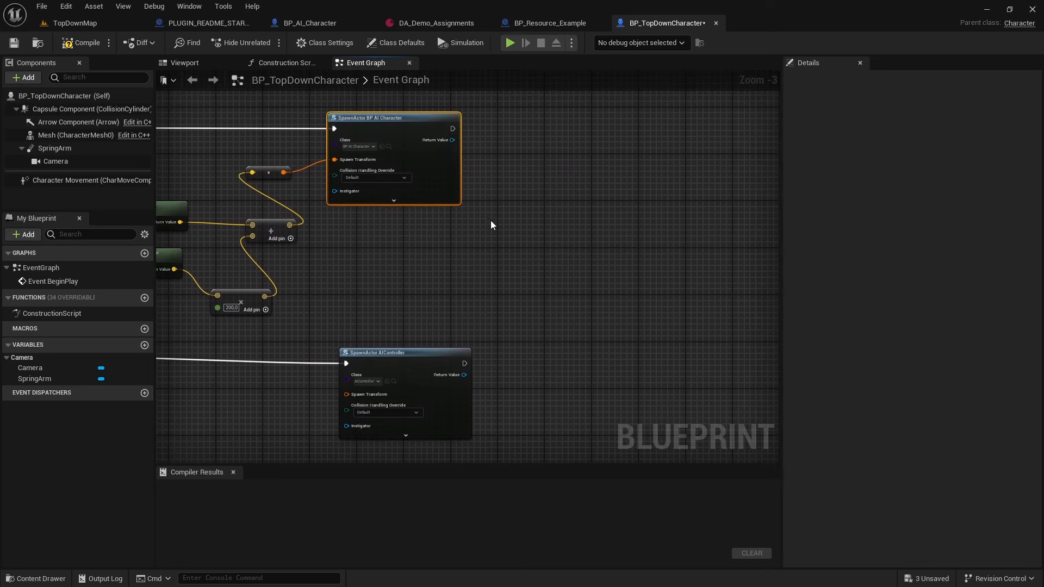
right_click(354, 396)
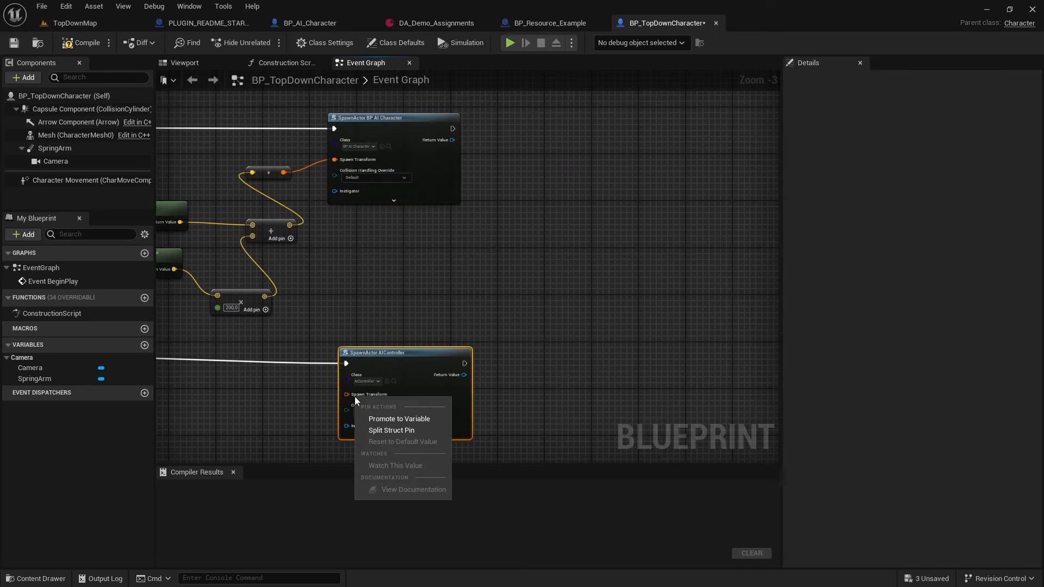
click(381, 430)
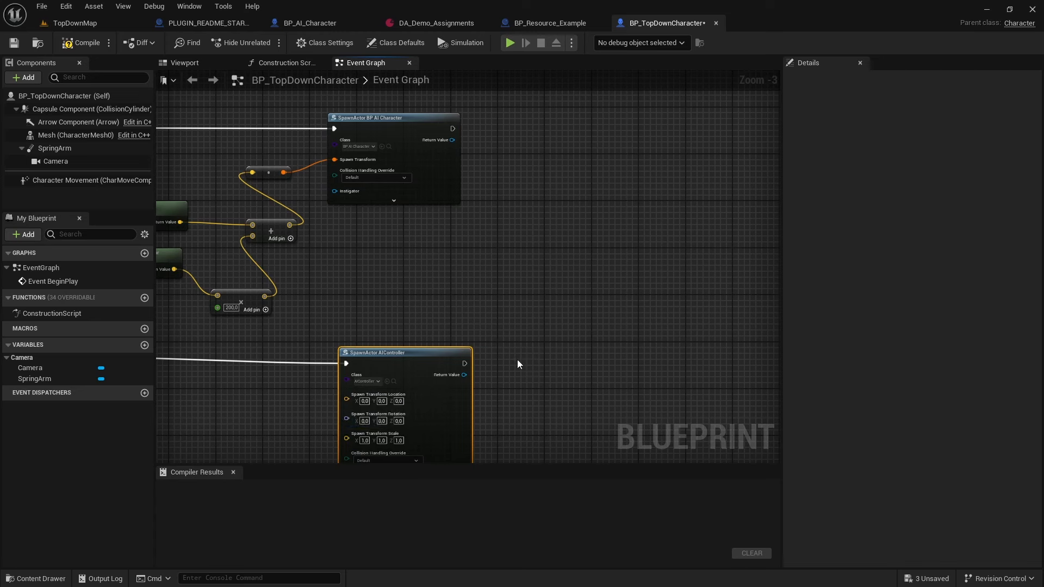
- Add a Possess node from the spawned AIController and connect the spawned AI character to its In Pawn input
drag(464, 375, 536, 313)
text(possess)
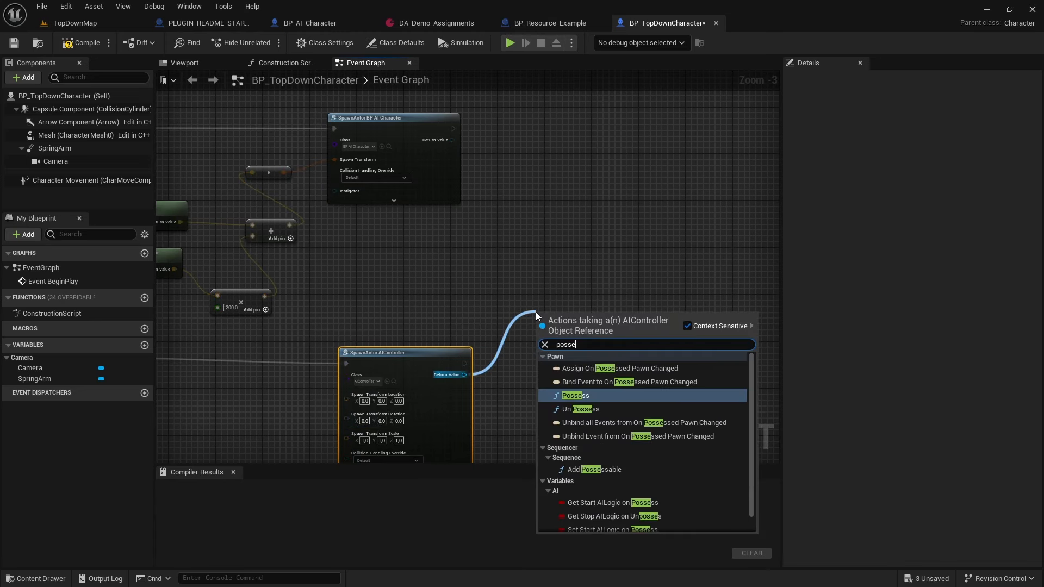
click(581, 382)
drag(540, 350, 452, 140)
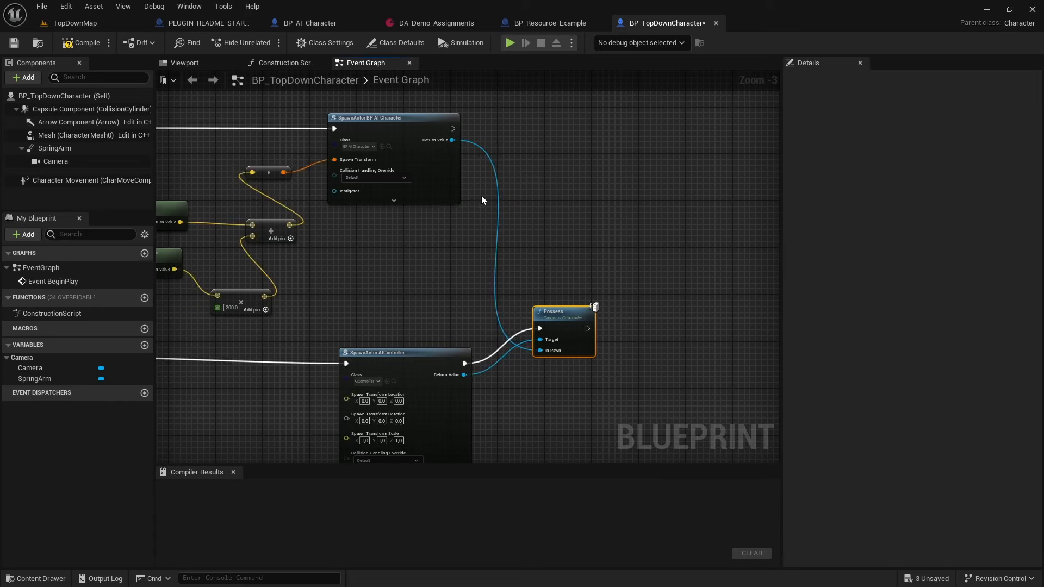
- Add a Set Owner node that targets the Return Value of SpawnActor BP AI Character
right_drag(581, 271, 456, 248)
drag(328, 116, 549, 271)
text(set owner)
key(Return)
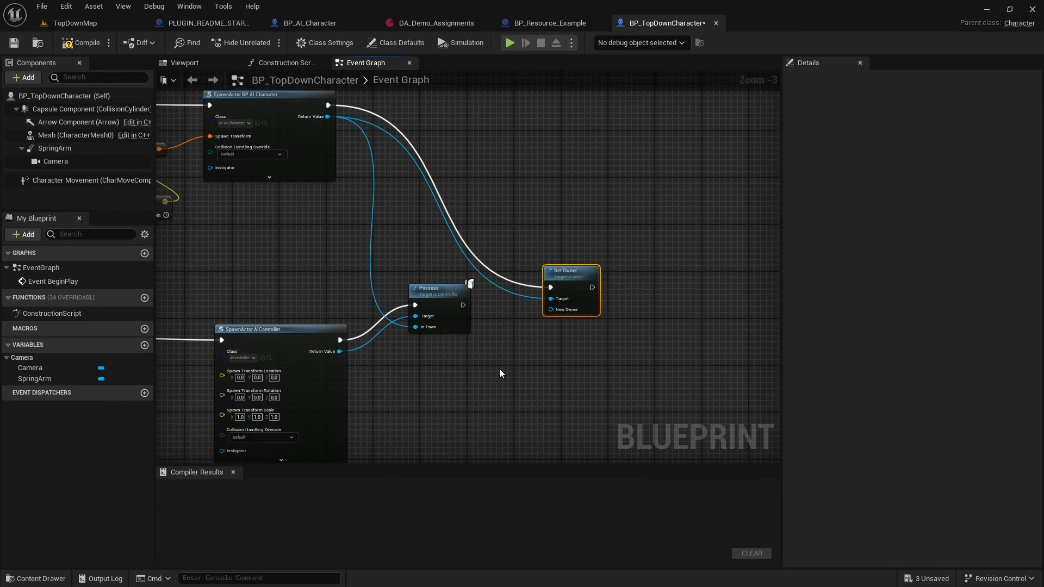
- Feed a Get Controller node into Set Owner's New Owner and make Set Owner execute after Possess instead of after the character spawn
right_click(499, 369)
text(get controller)
key(Return)
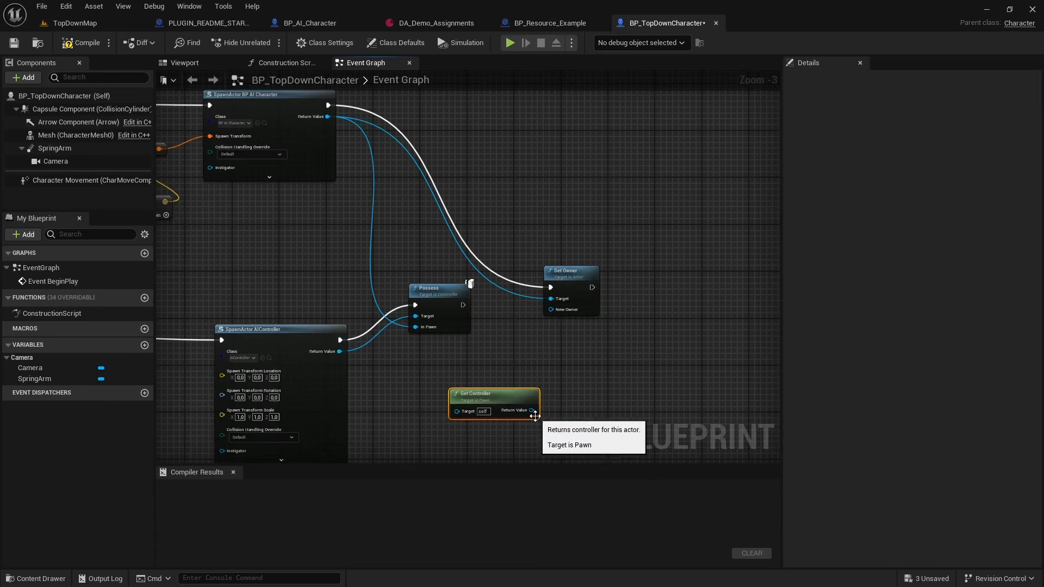
drag(532, 410, 463, 305)
alt+click(487, 269)
drag(575, 275, 591, 294)
- Add a Get Component by Class node targeting the spawned AI character and route its wire through a reroute node
drag(327, 116, 691, 334)
text(get component by cla)
key(Return)
double_click(524, 266)
drag(524, 266, 588, 122)
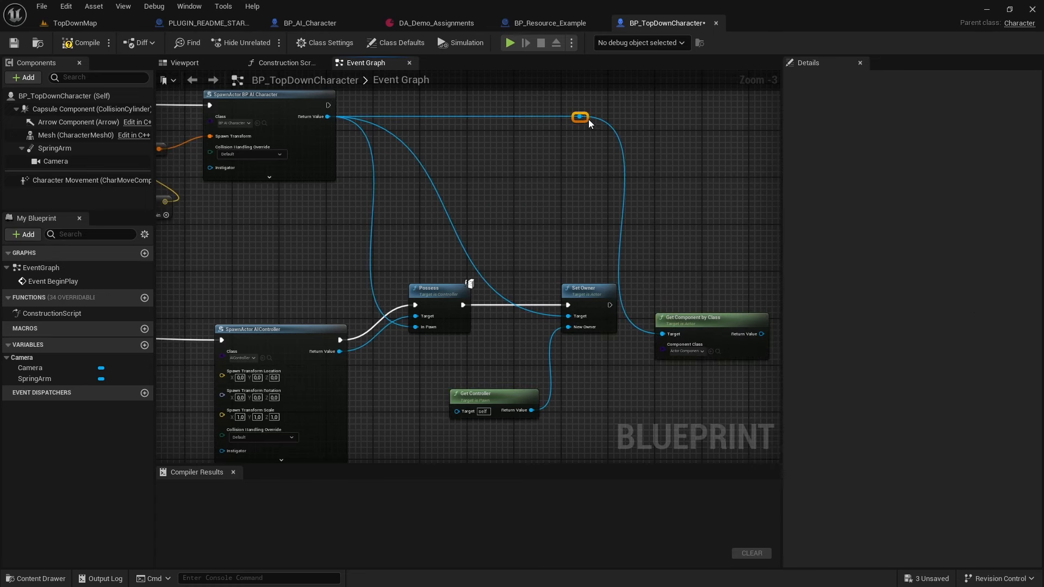
- Set the Component Class of Get Component by Class to the BP Gatherer component
right_drag(652, 147, 396, 110)
click(438, 315)
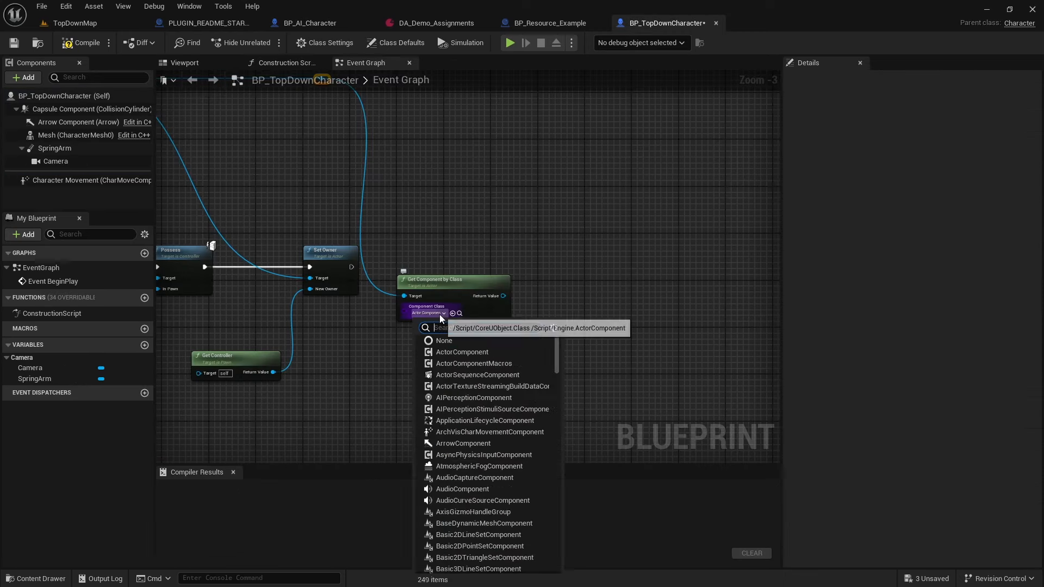
text(gather)
click(460, 349)
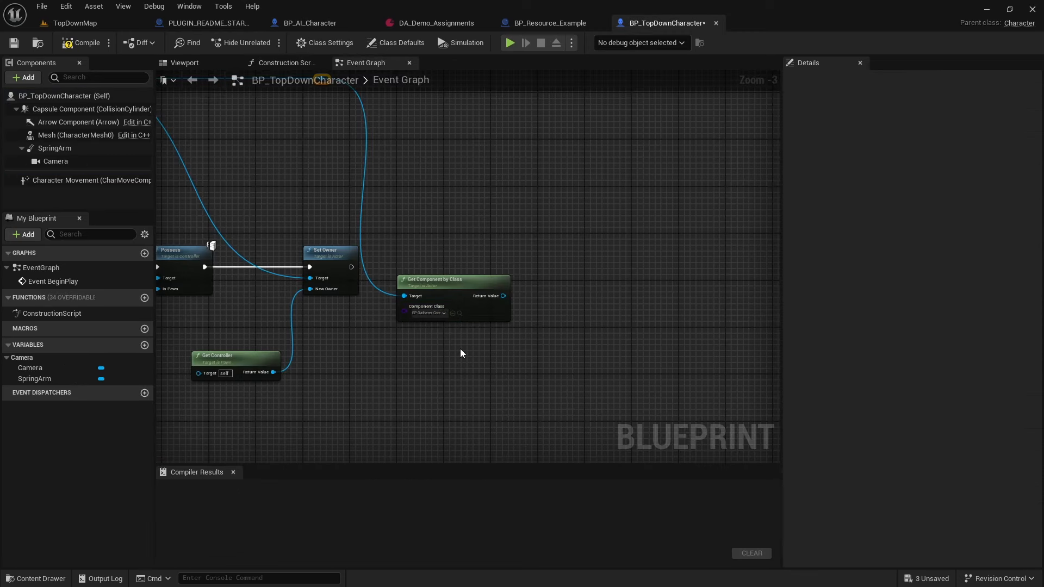
- Add a Try Begin Assignment node targeting the Return Value of Get Component by Class
drag(503, 296, 562, 262)
text(try begin)
key(Return)
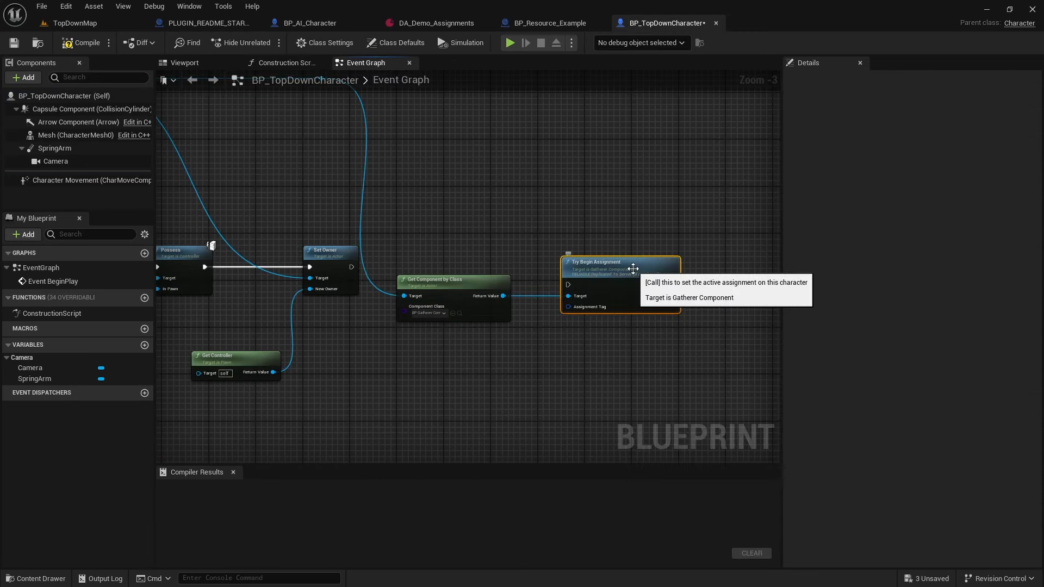
- Feed the Assignment Tag of Try Begin Assignment from a Make Literal Gameplay Tag node
drag(569, 307, 494, 355)
text(litera)
key(Return)
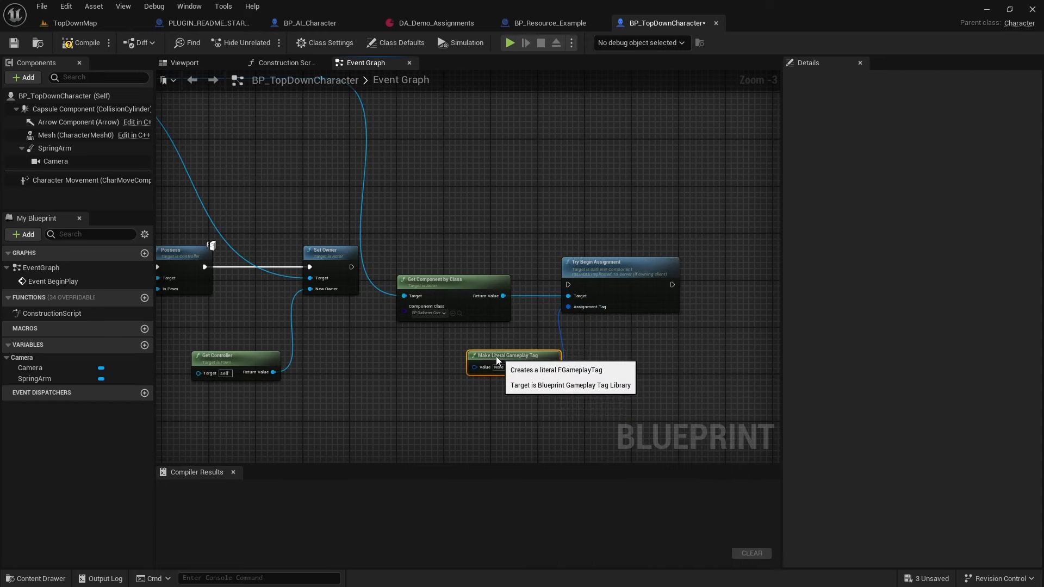
- Set the literal gameplay tag to Assignment.Wood, matching DA_Demo_Assignments, and compile and save the BP_TopDownCharacter blueprint
click(456, 25)
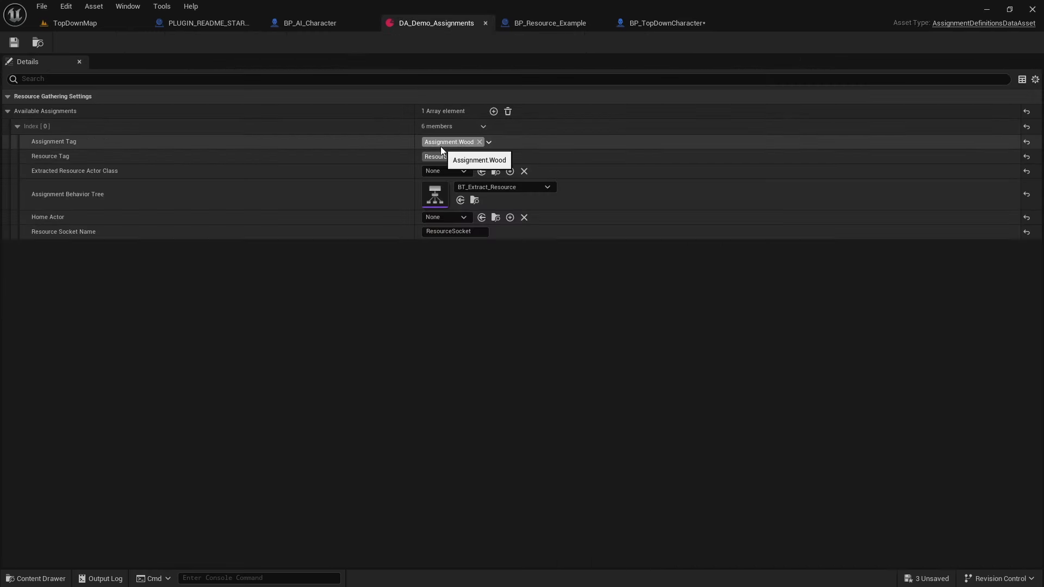
click(665, 23)
click(500, 367)
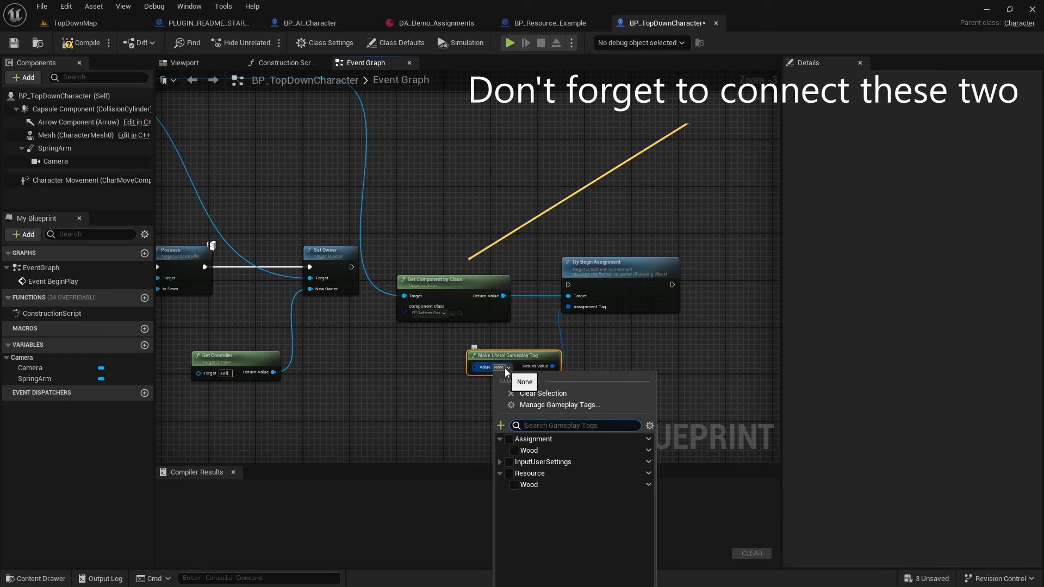
click(515, 450)
click(690, 356)
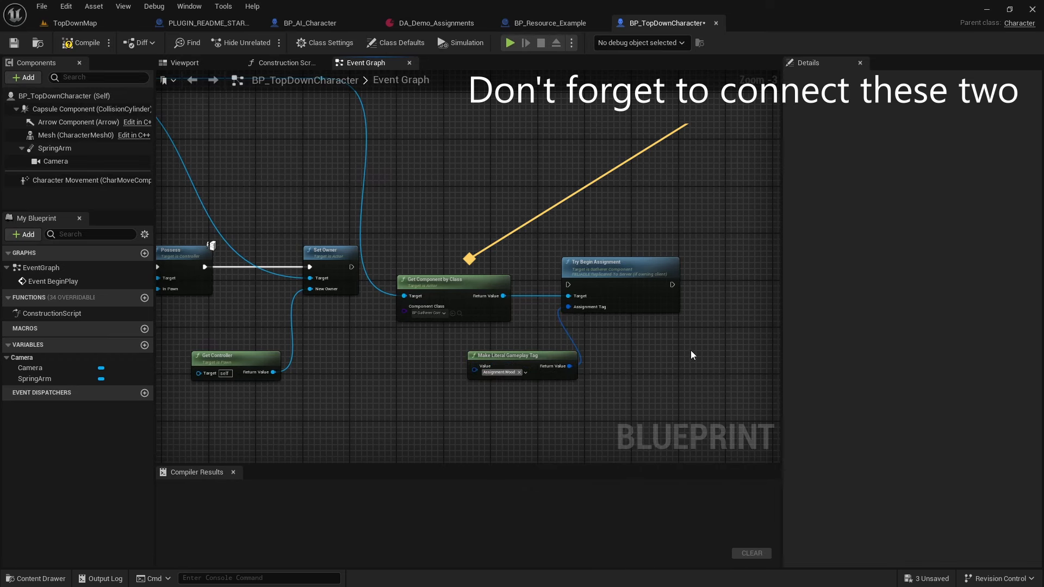
click(80, 43)
click(14, 43)
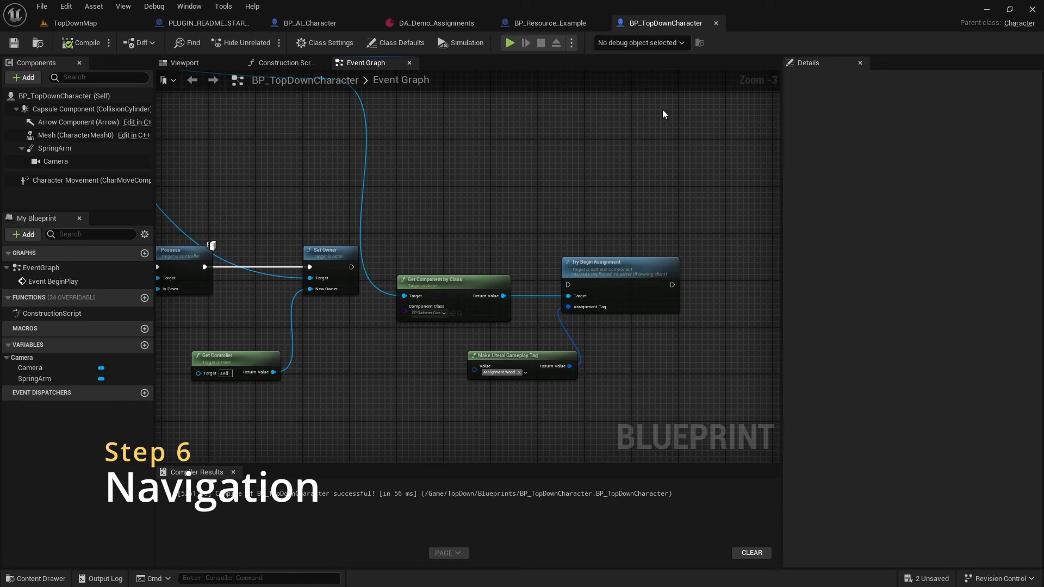
- Filter the TopDownMap actors by "nav" and select the NavMeshBoundsVolume
click(106, 22)
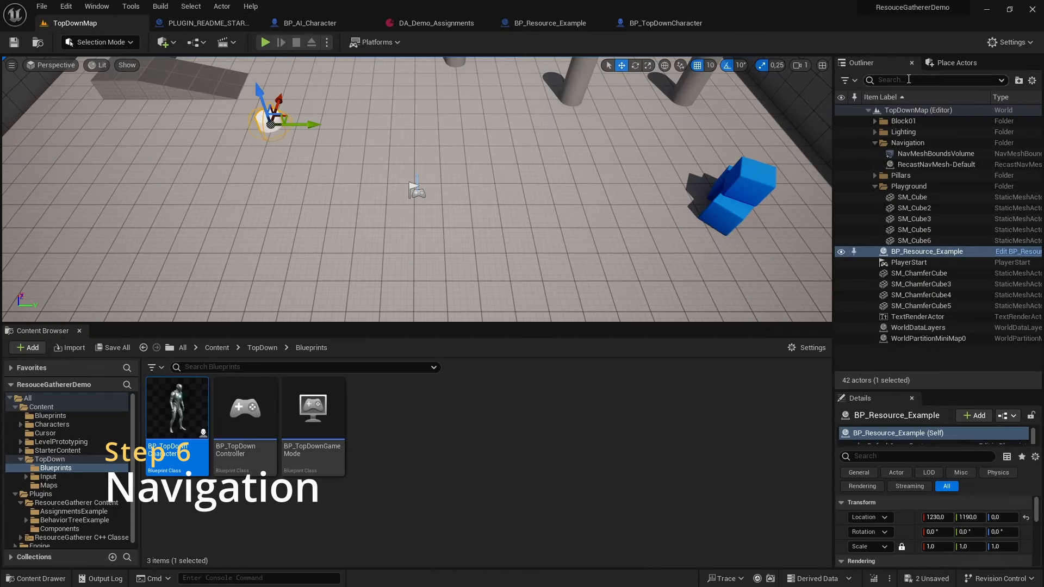
text(nav)
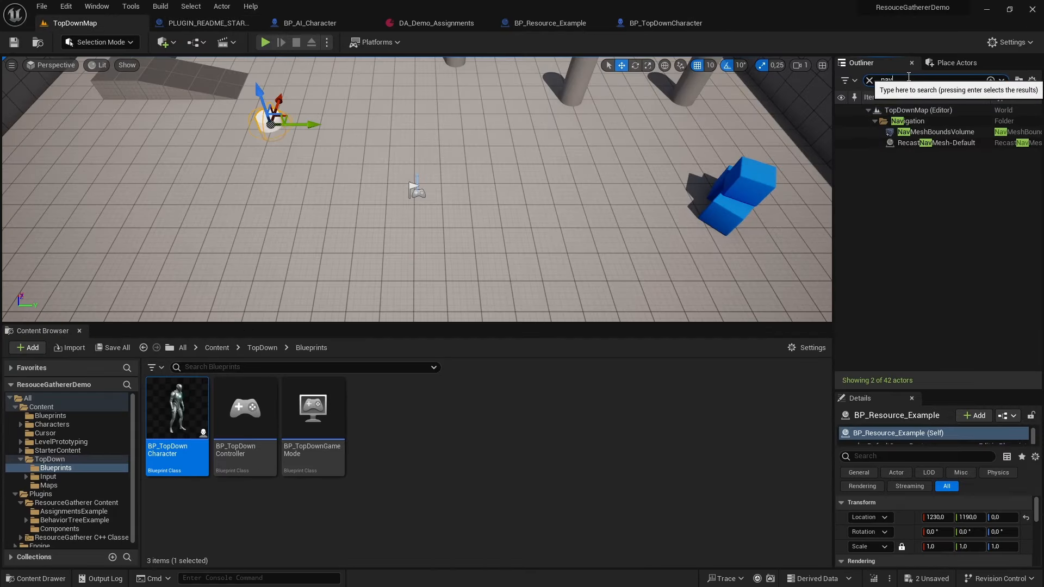
click(933, 134)
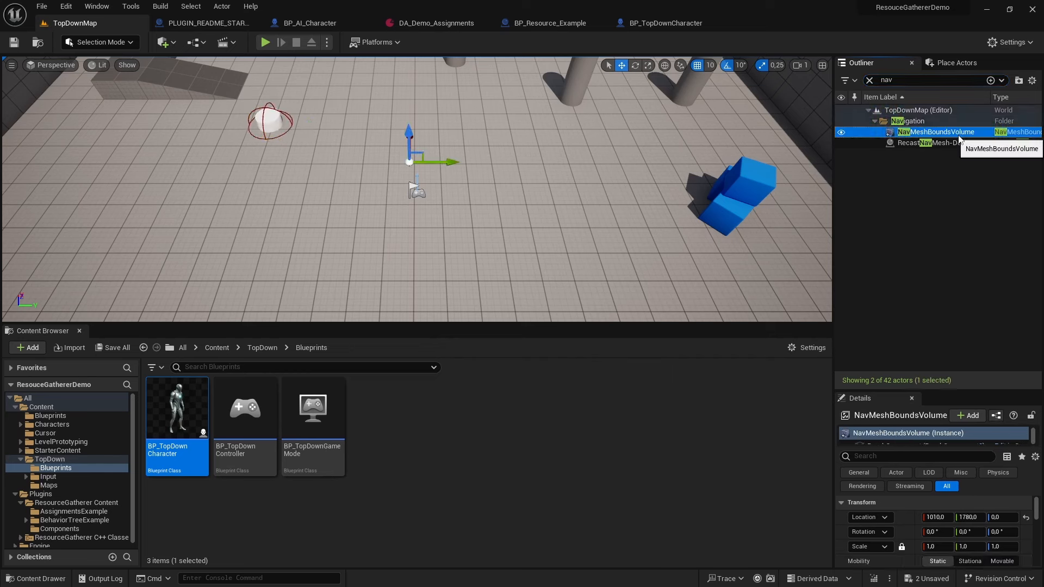
- Search the placeable actor classes for "nav" to locate Nav Mesh Bounds Volume, and return to the level's actor list
click(949, 64)
click(938, 80)
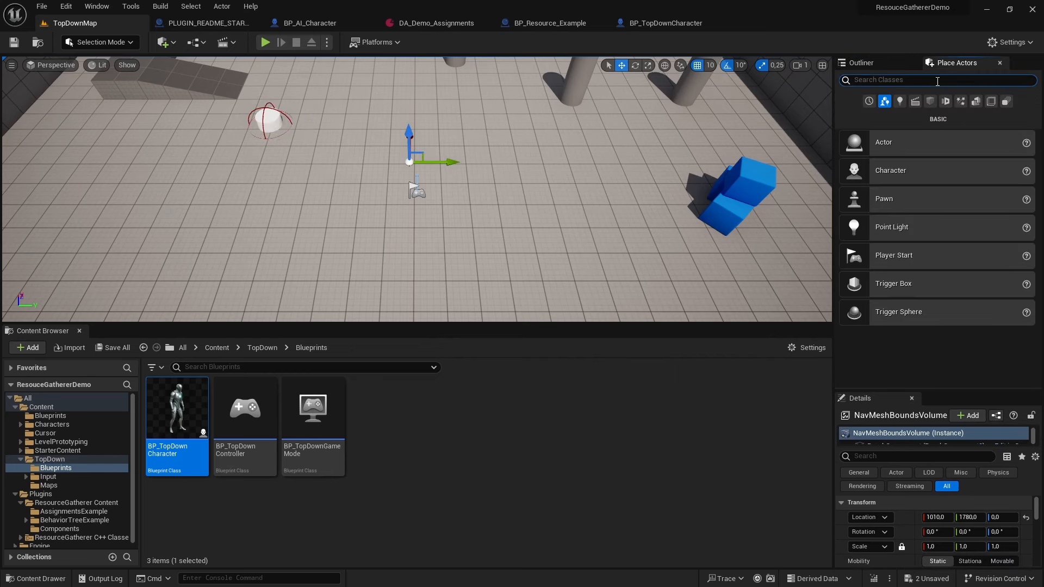
text(nav)
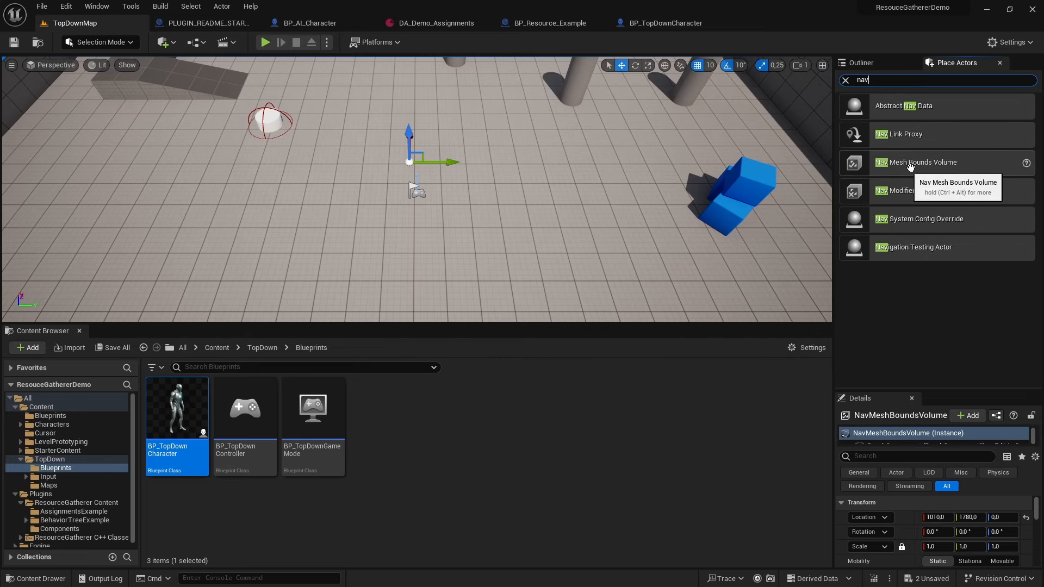
click(861, 63)
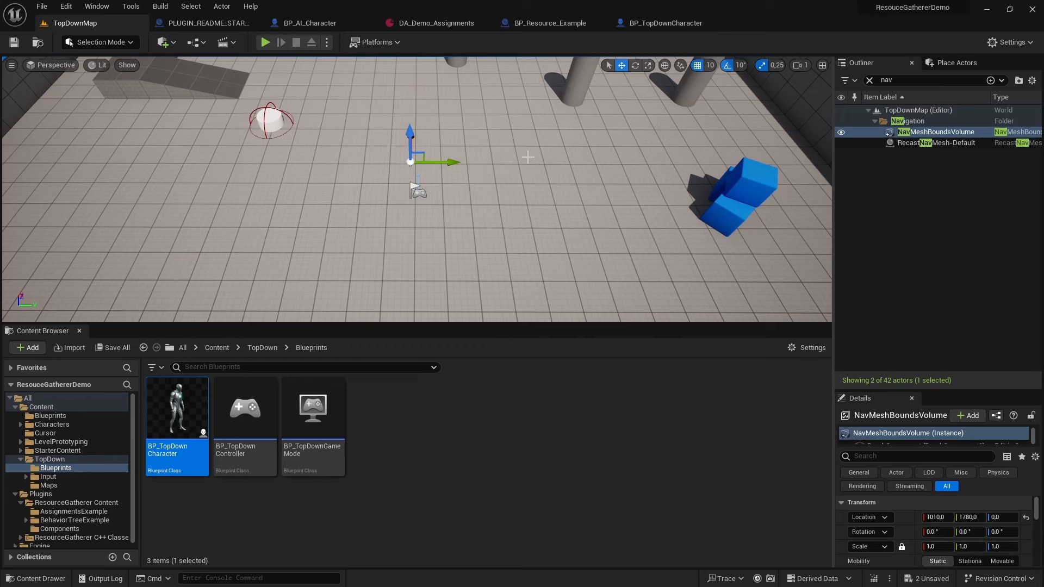
- Display the navigation mesh in the level and select the BP_Resource_Example actor, giving its details more room
key(p)
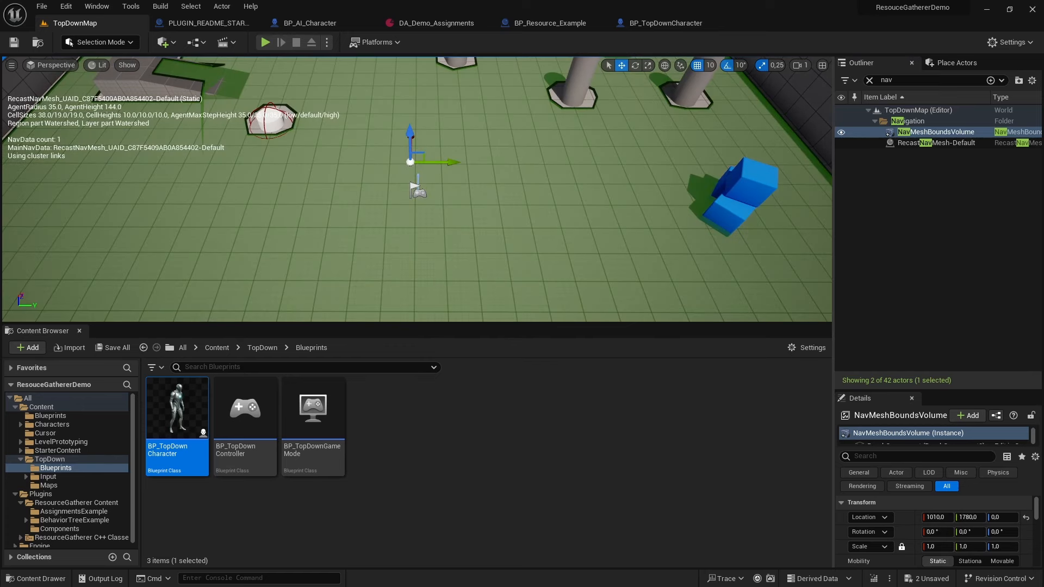
click(272, 120)
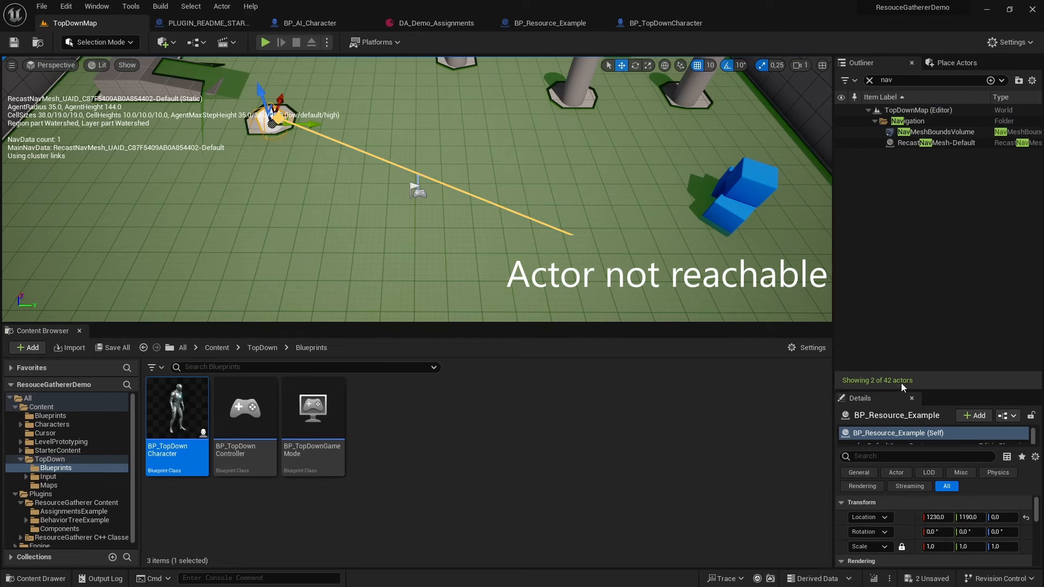
drag(904, 389, 903, 315)
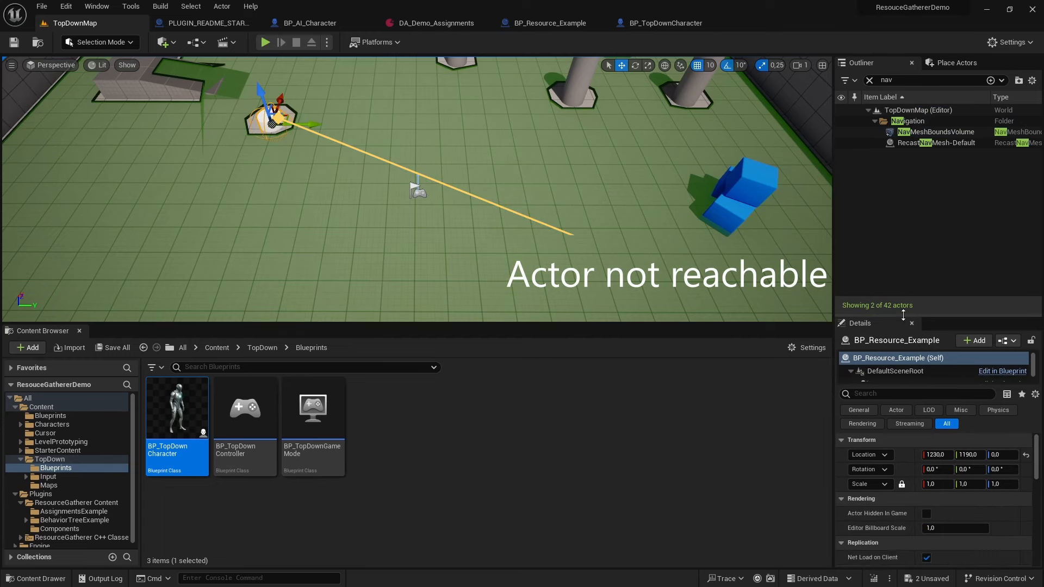
- Turn off Can Ever Affect Navigation for the Cylinder in BP_Resource_Example, and compile and save the blueprint
click(1002, 371)
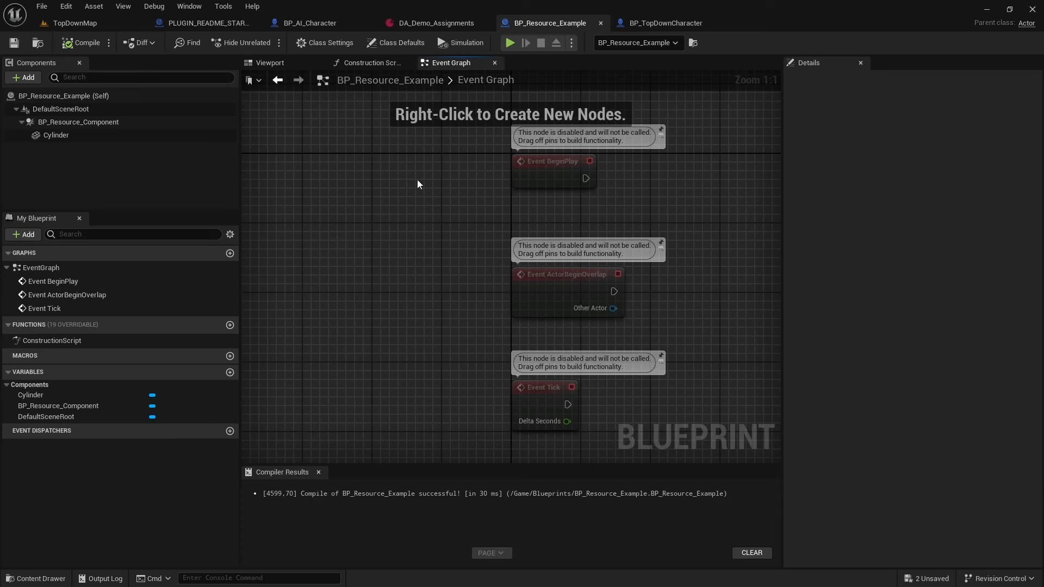
click(141, 135)
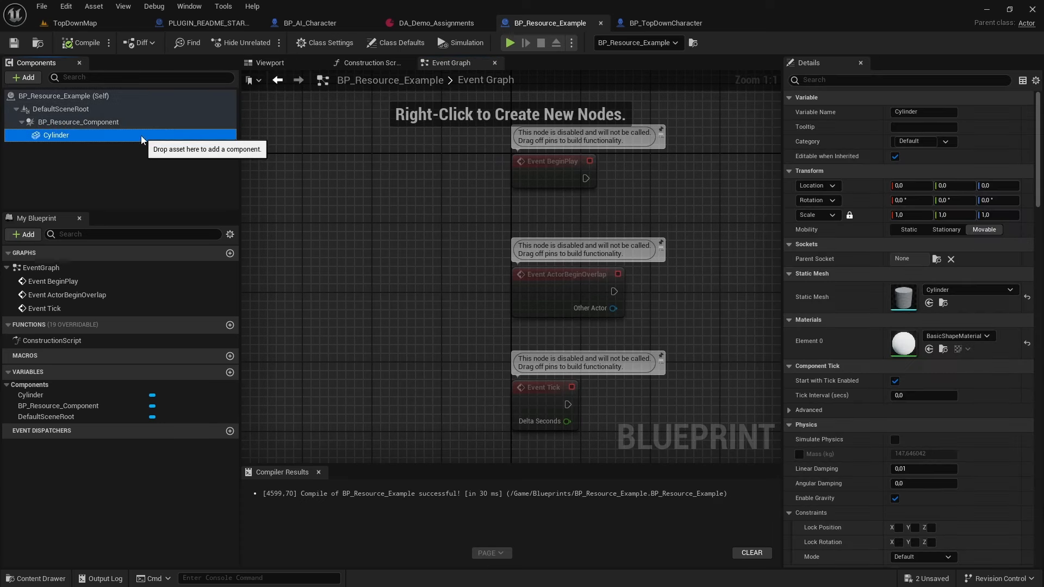
click(843, 80)
text(affec)
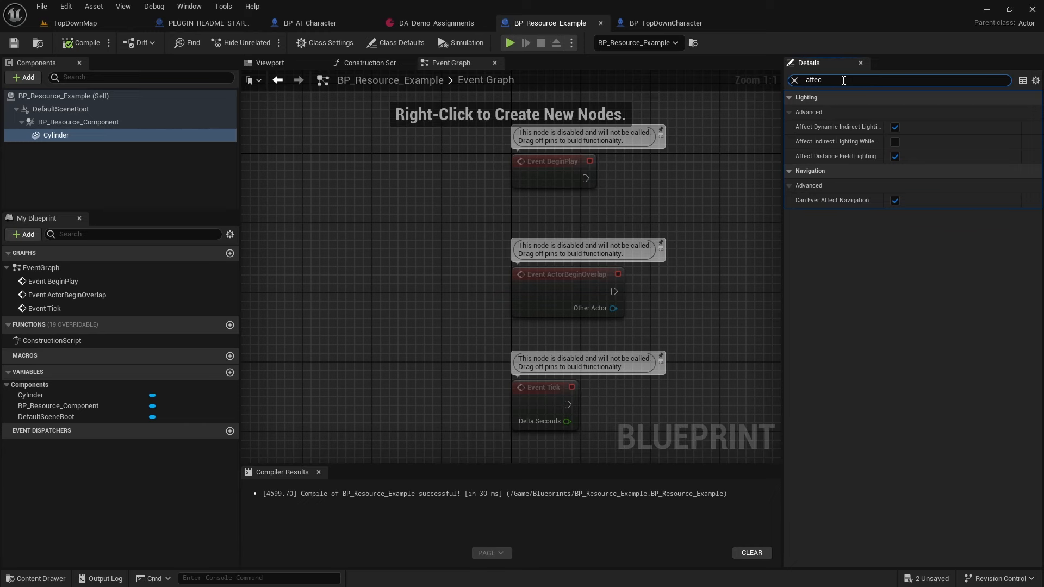
click(895, 201)
click(82, 42)
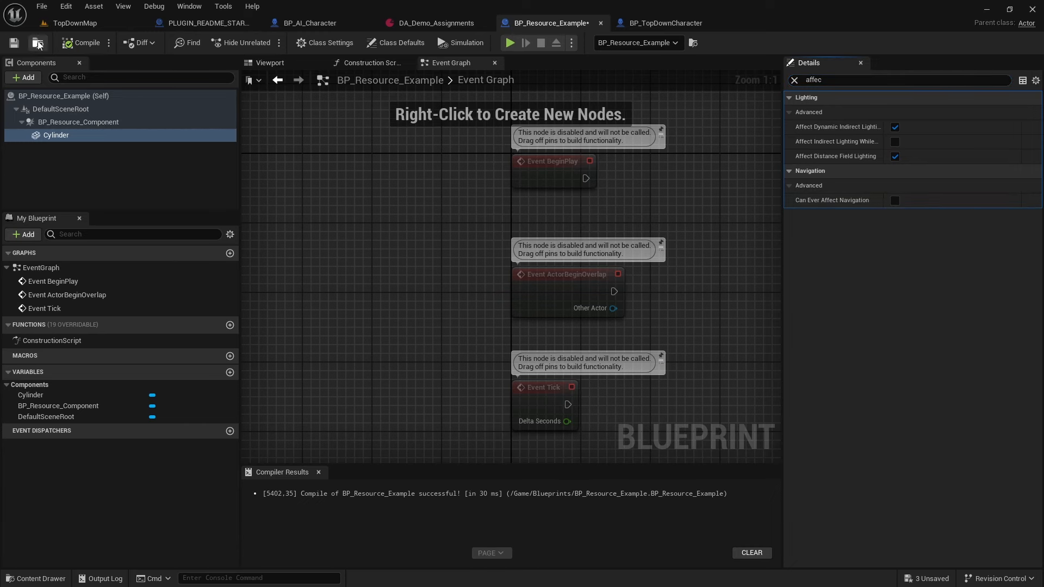
click(37, 42)
- Open the BT_Extract_Resource behavior tree referenced in DA_Demo_Assignments and arrange its window so the level stays visible
click(75, 23)
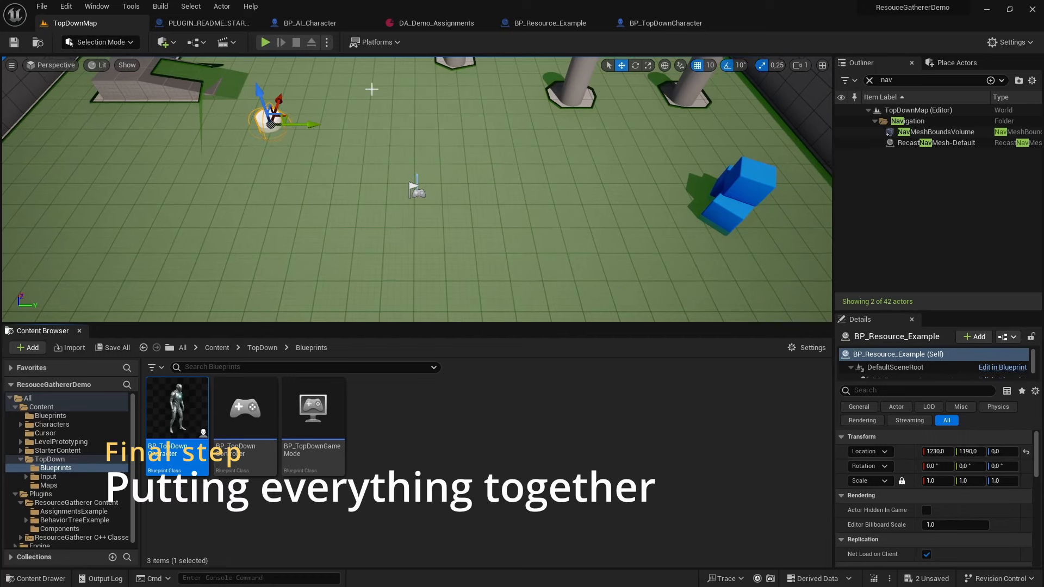
click(429, 24)
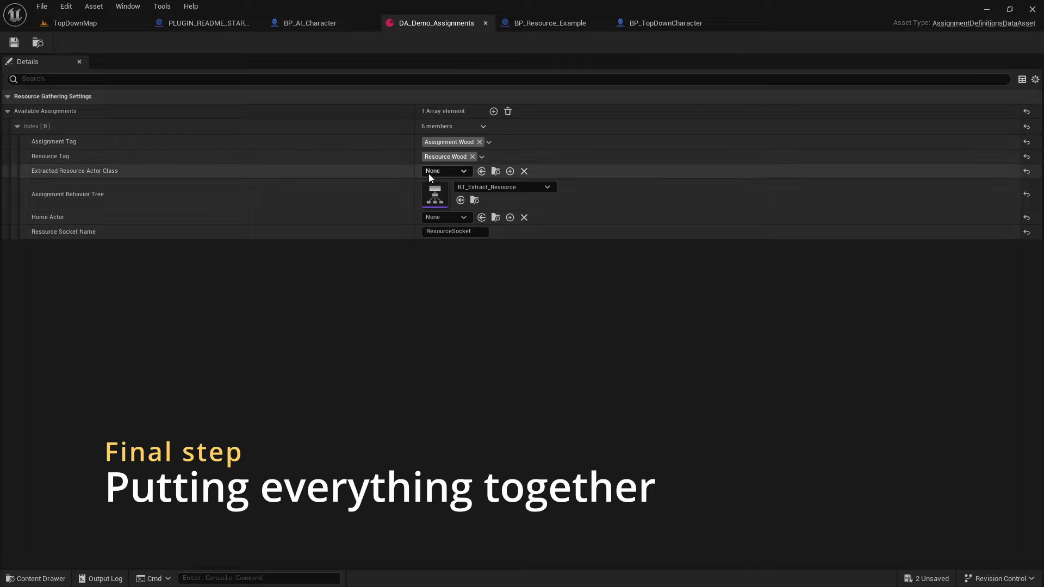
click(474, 200)
double_click(312, 412)
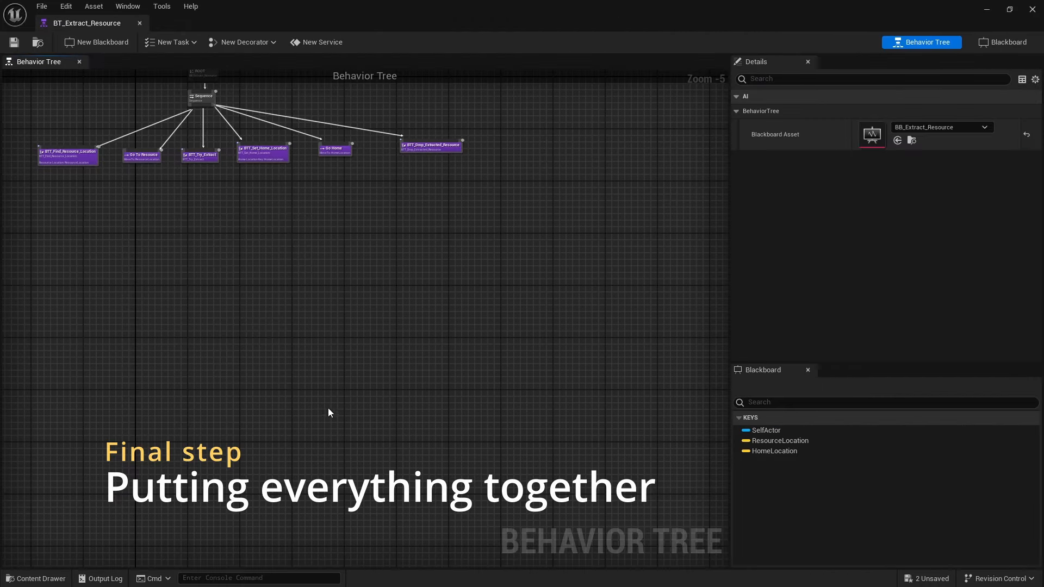
drag(250, 12, 467, 326)
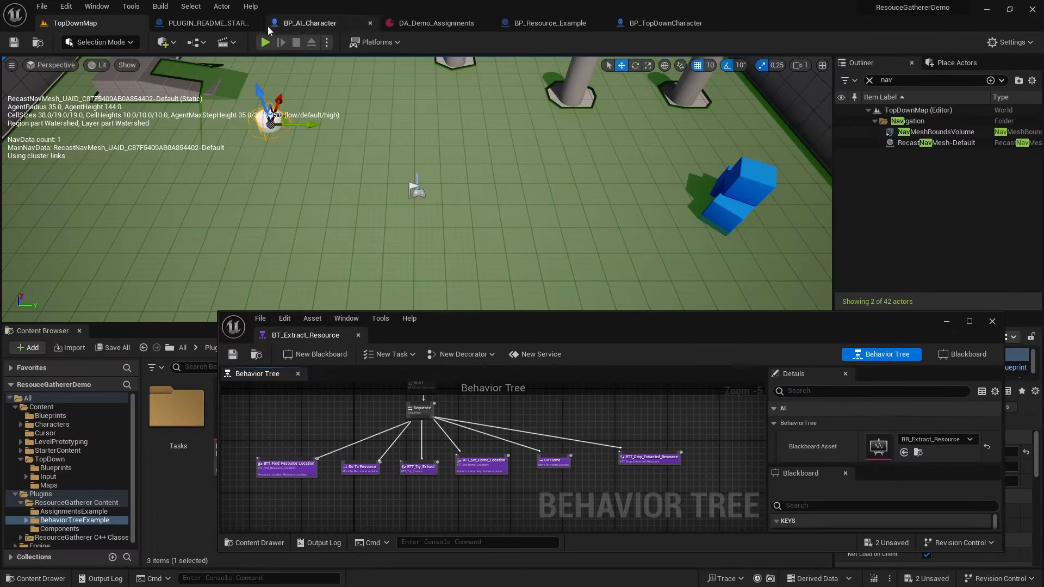
- Play the level, examine the resource actor's error in the output log, and stop the play session
click(265, 42)
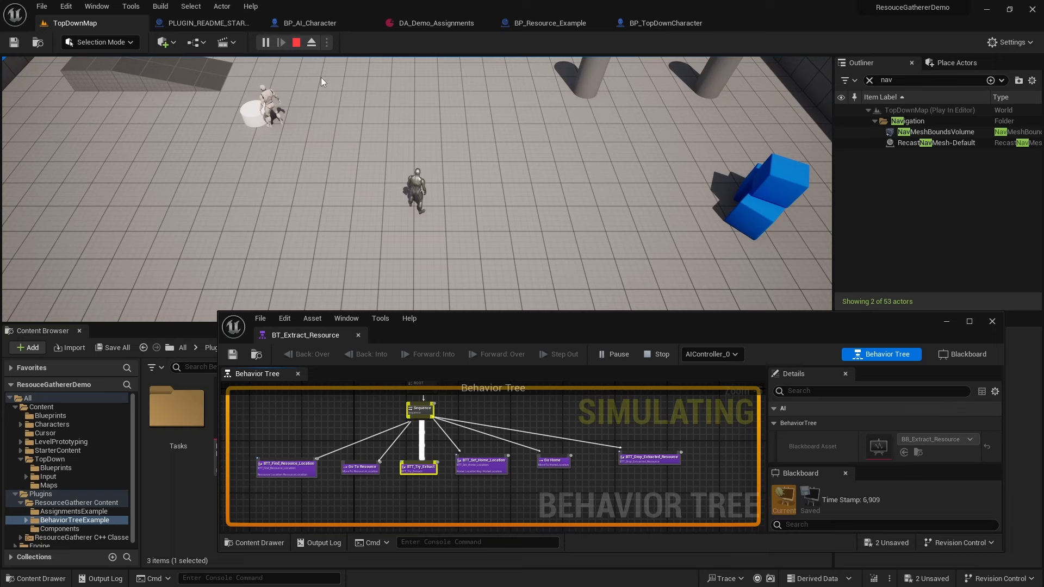
click(113, 582)
drag(422, 341, 417, 259)
click(361, 543)
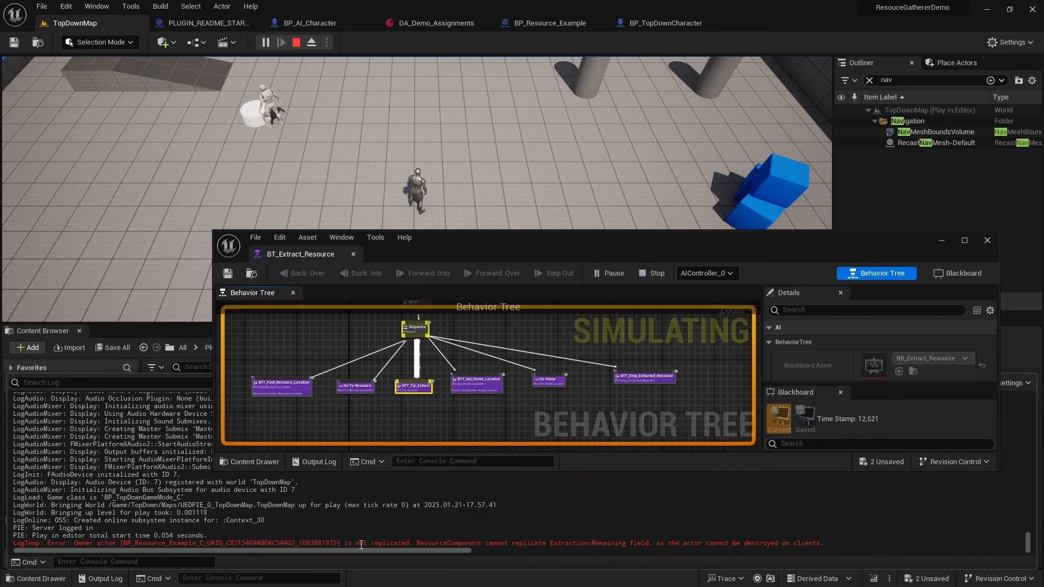
drag(337, 542, 785, 544)
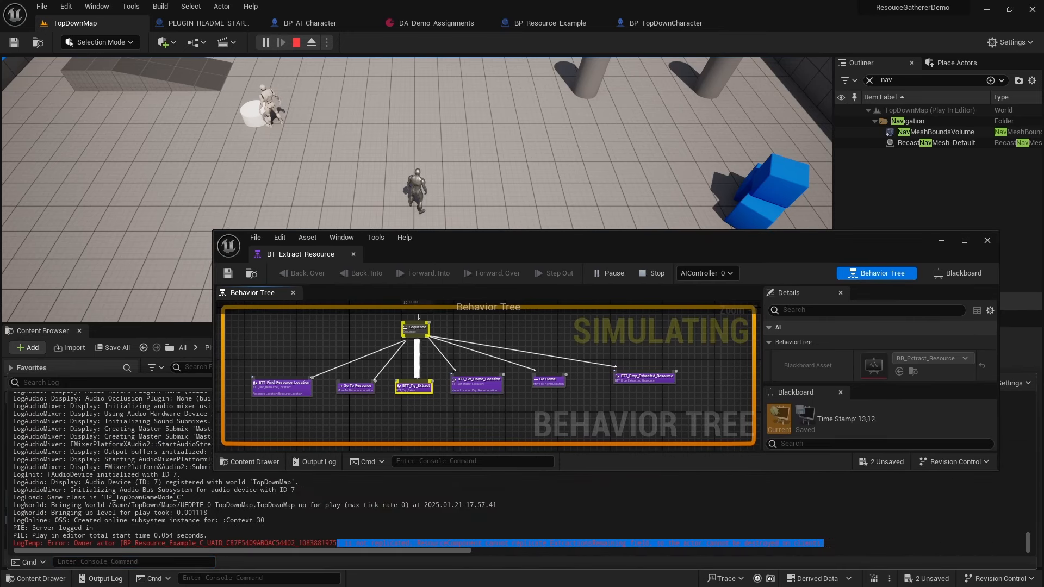
click(827, 543)
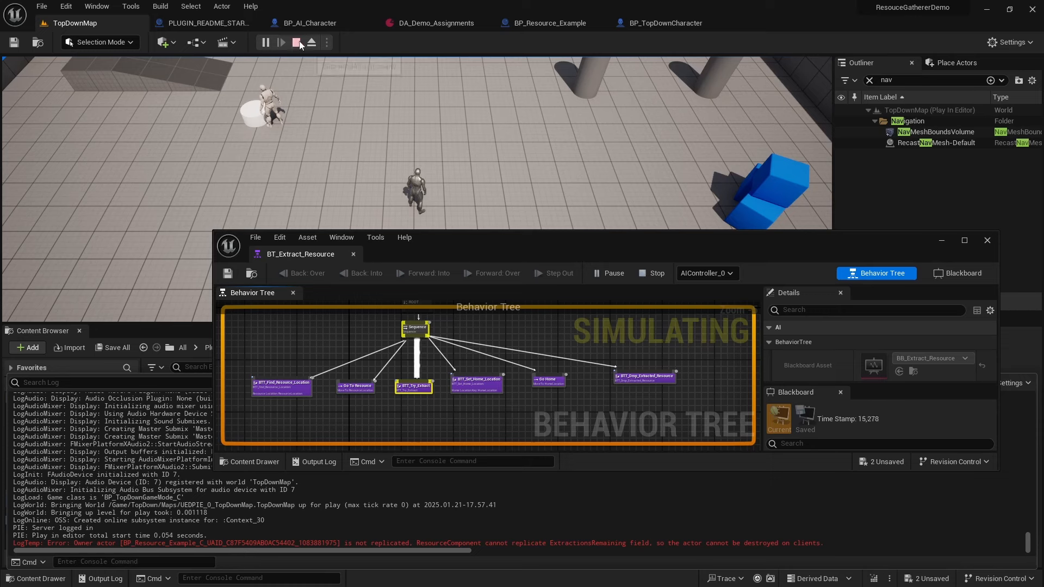
click(296, 42)
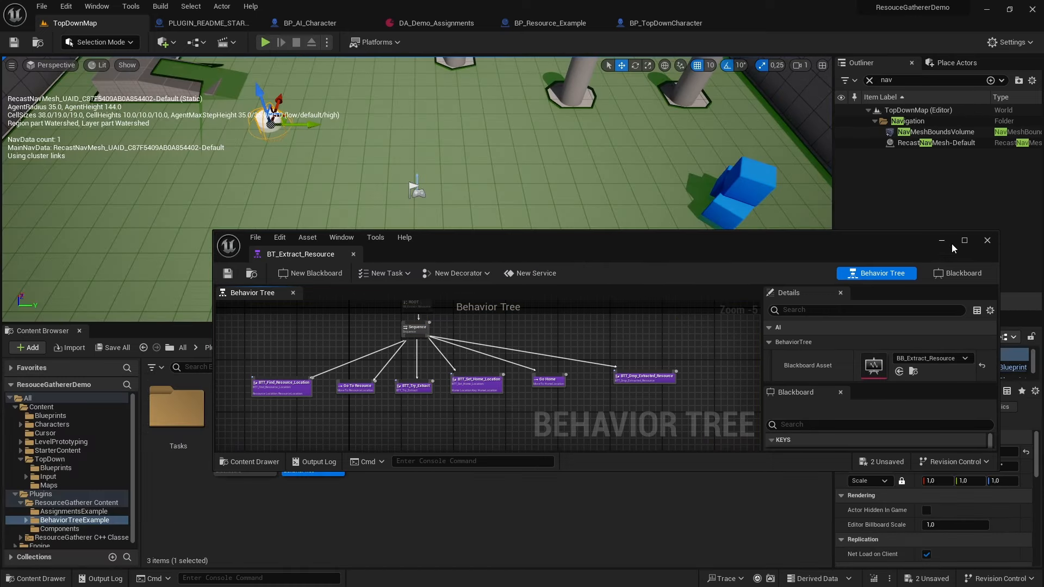
- Enable Replicates in the class defaults of BP_Resource_Example, and compile and save the blueprint
drag(896, 251, 726, 349)
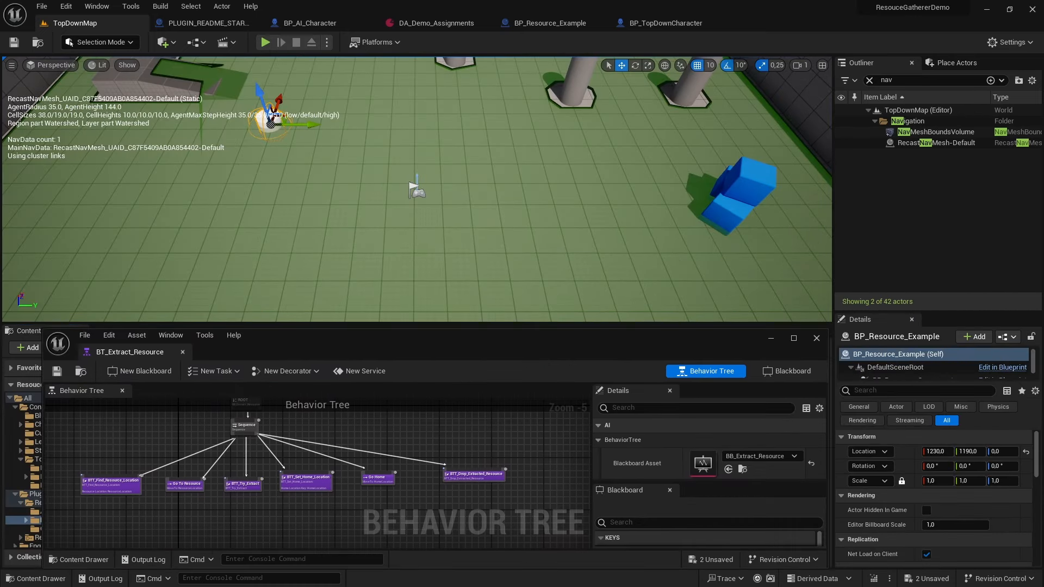
click(1002, 368)
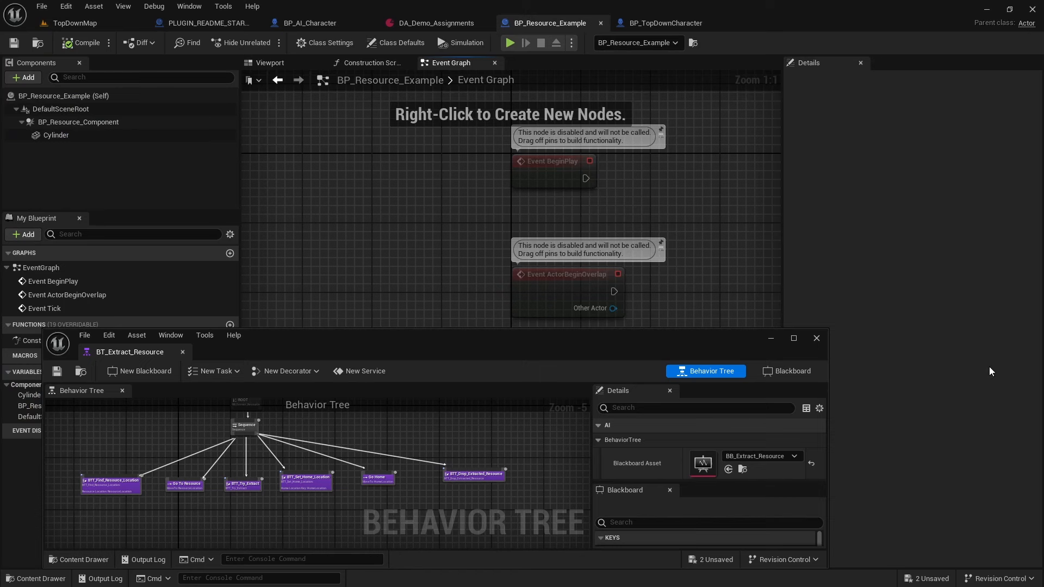
click(98, 95)
click(829, 79)
text(repl)
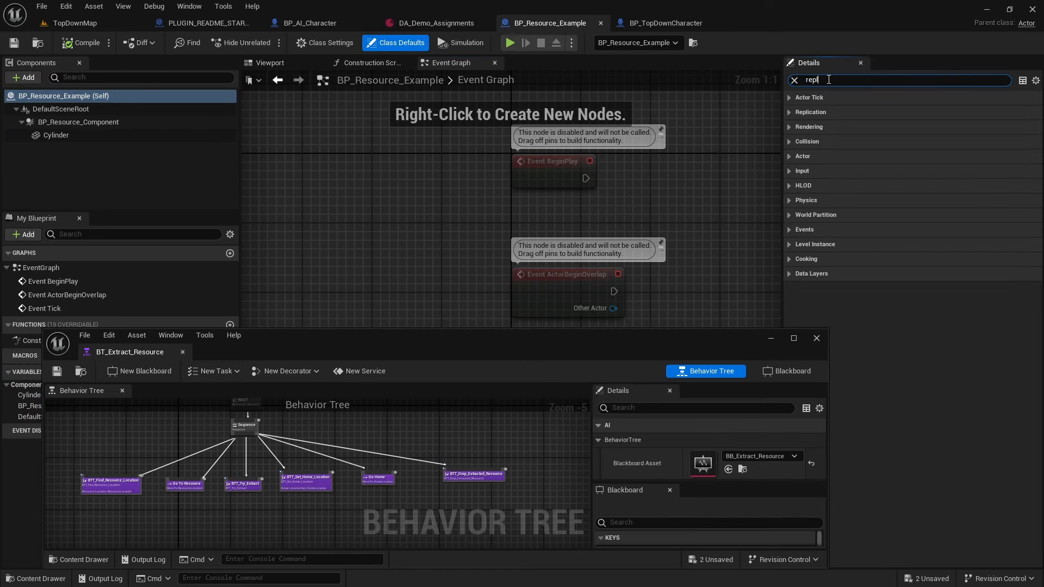
text(ic)
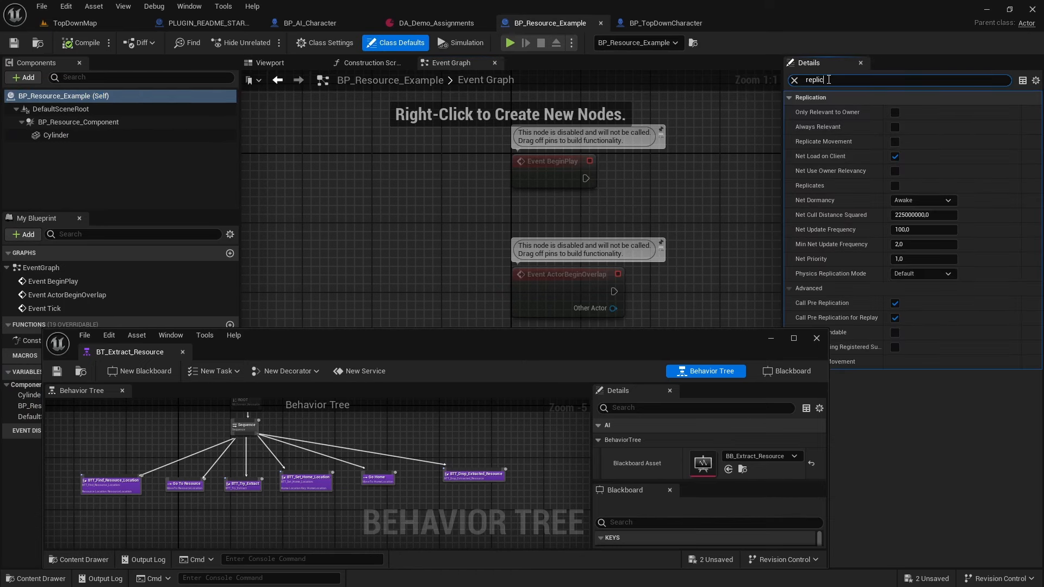
click(895, 186)
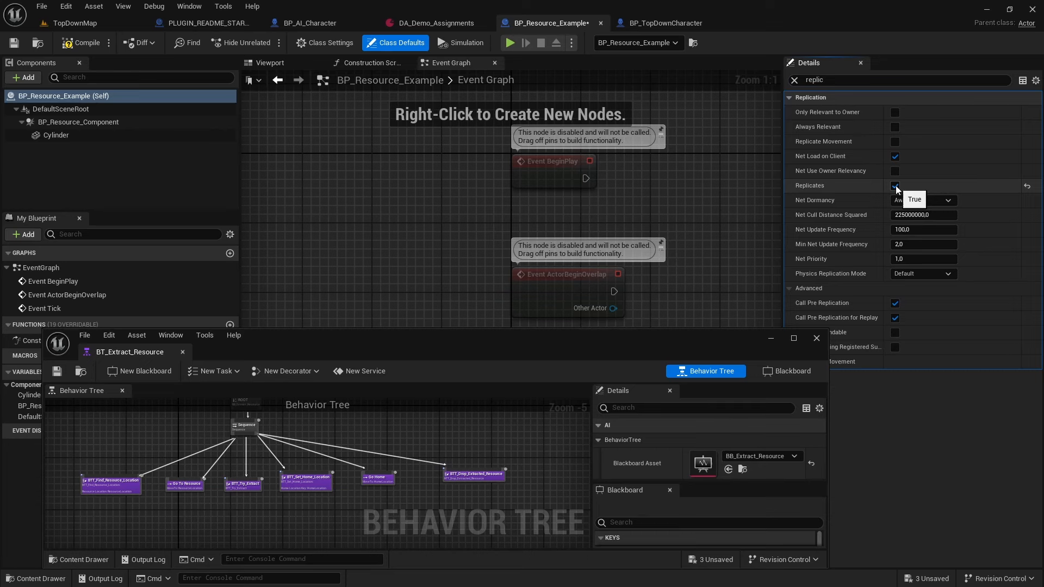
key(ctrl+s)
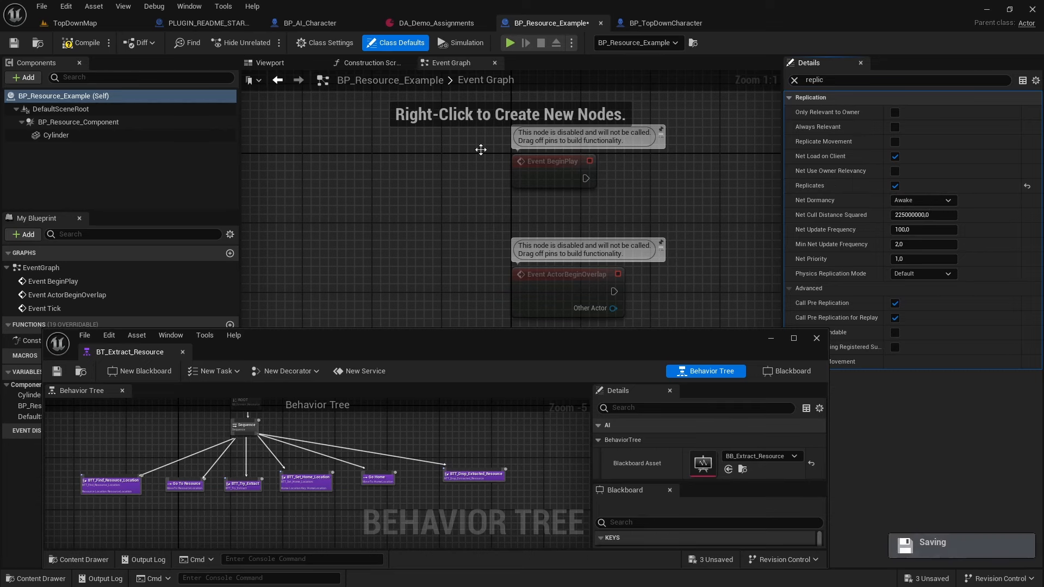
click(83, 46)
click(14, 43)
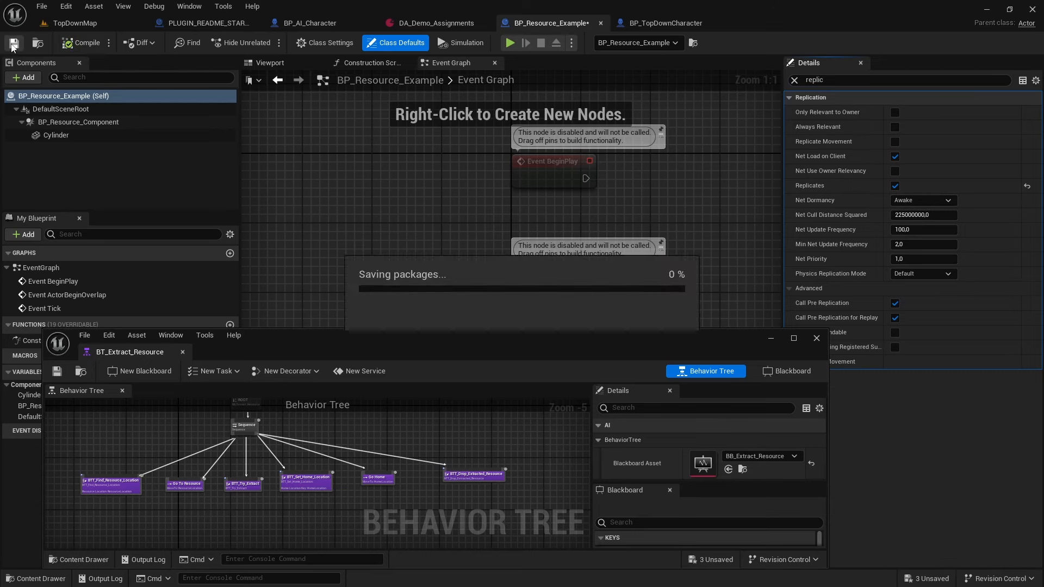
- Play the level with the BT_Extract_Resource tree in view, examine the output log for errors, and stop the play session
click(73, 24)
click(266, 43)
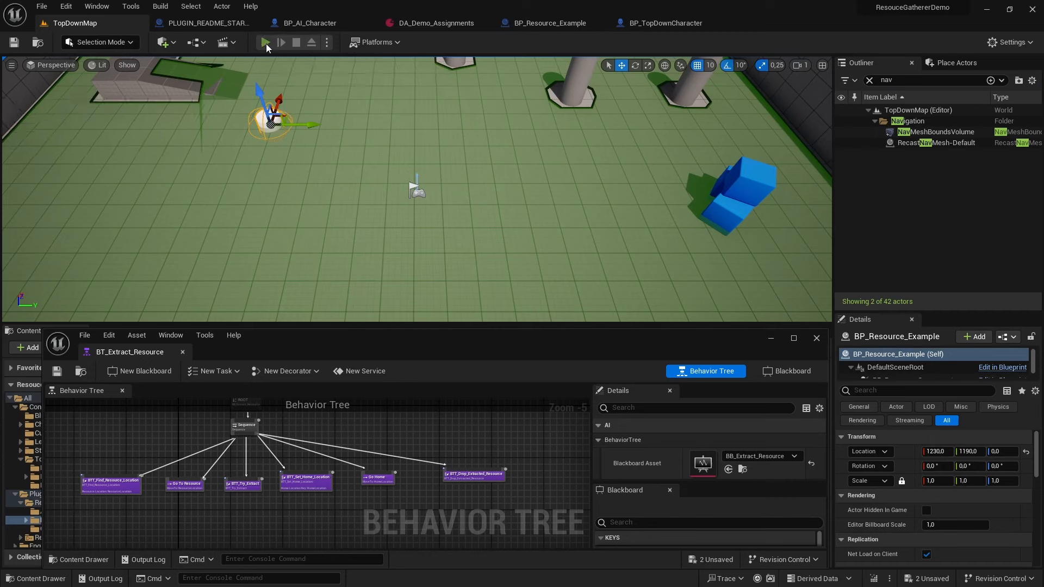
drag(351, 357, 508, 255)
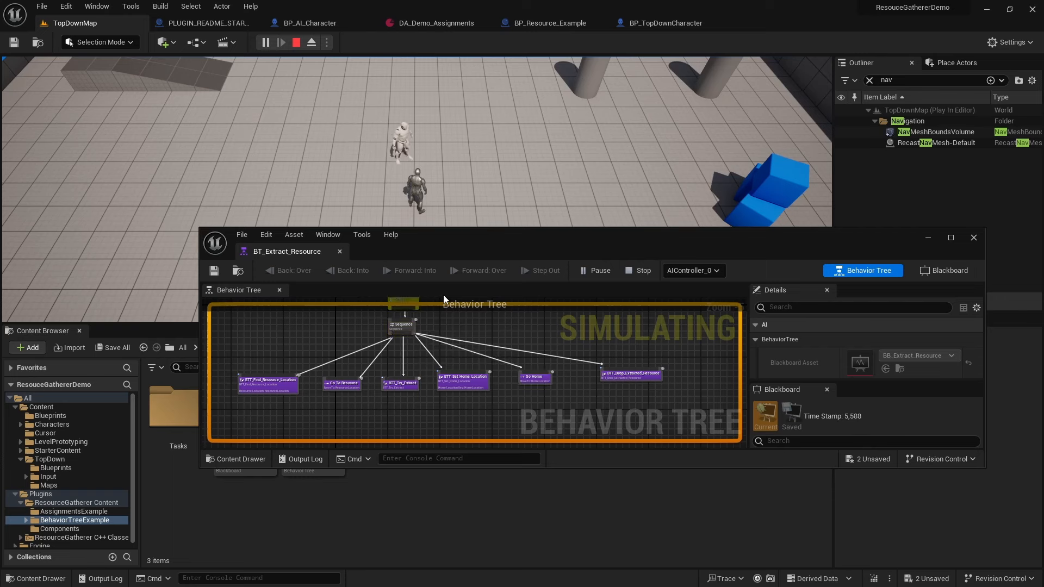
click(108, 583)
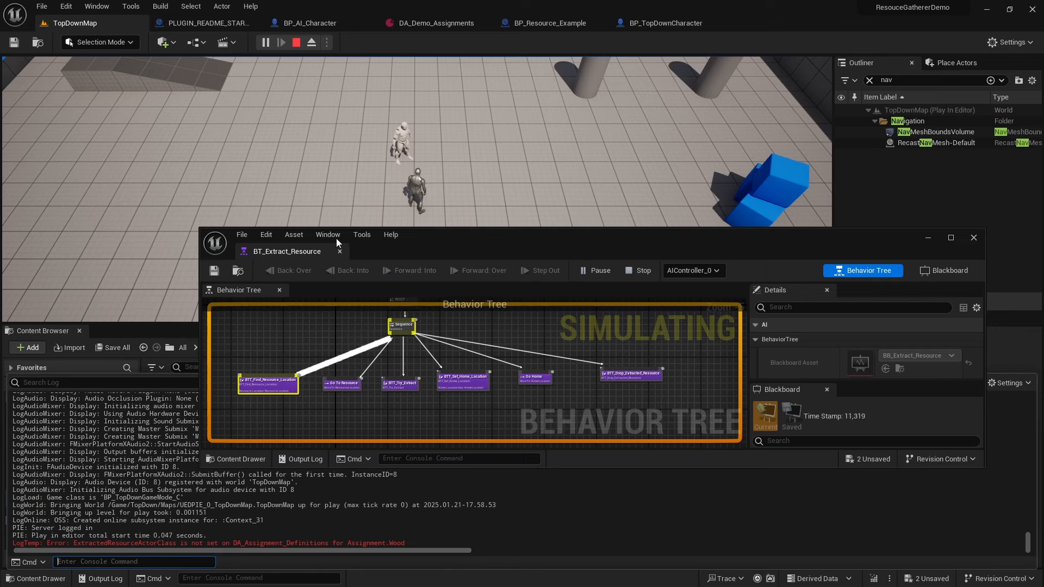
click(296, 42)
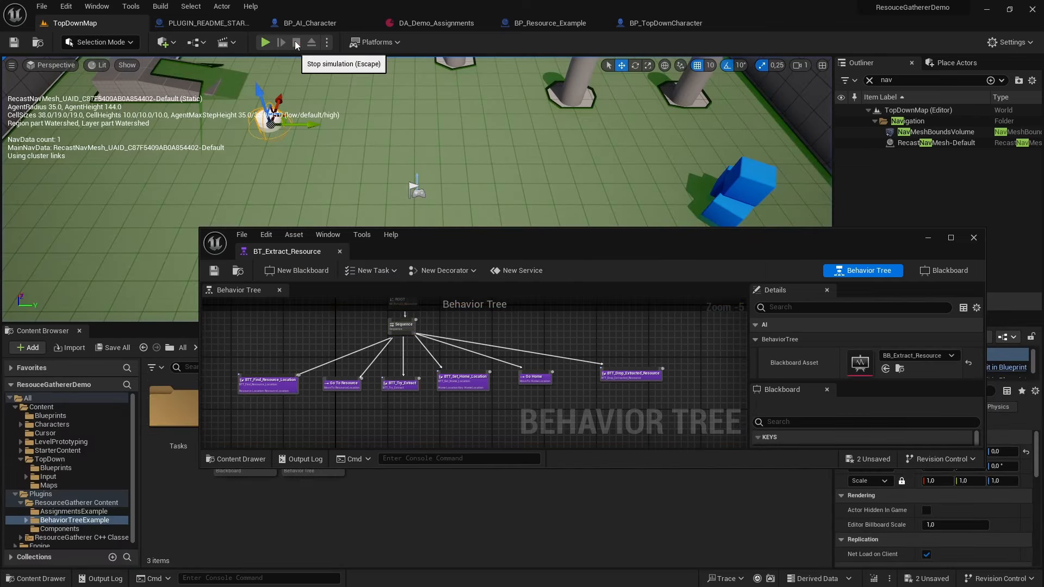
- Return to the TopDownMap level and close the floating BT_Extract_Resource behavior tree window
click(428, 26)
drag(439, 237, 442, 284)
click(139, 24)
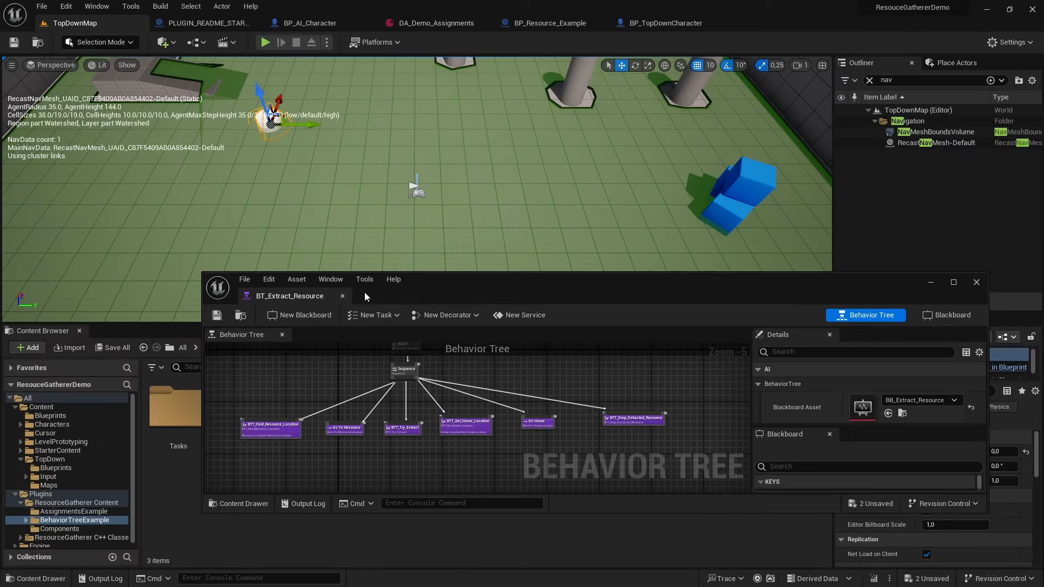
drag(381, 302, 449, 156)
click(411, 148)
- Create a new Actor blueprint named BP_Extracted_Resource in the Content Blueprints folder
click(50, 415)
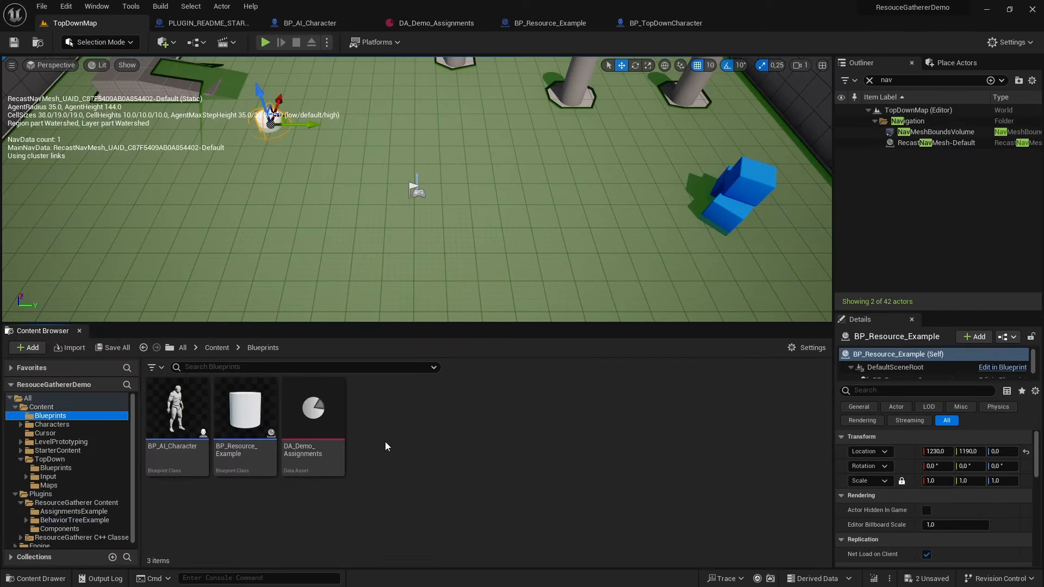
right_click(385, 441)
click(413, 136)
click(422, 219)
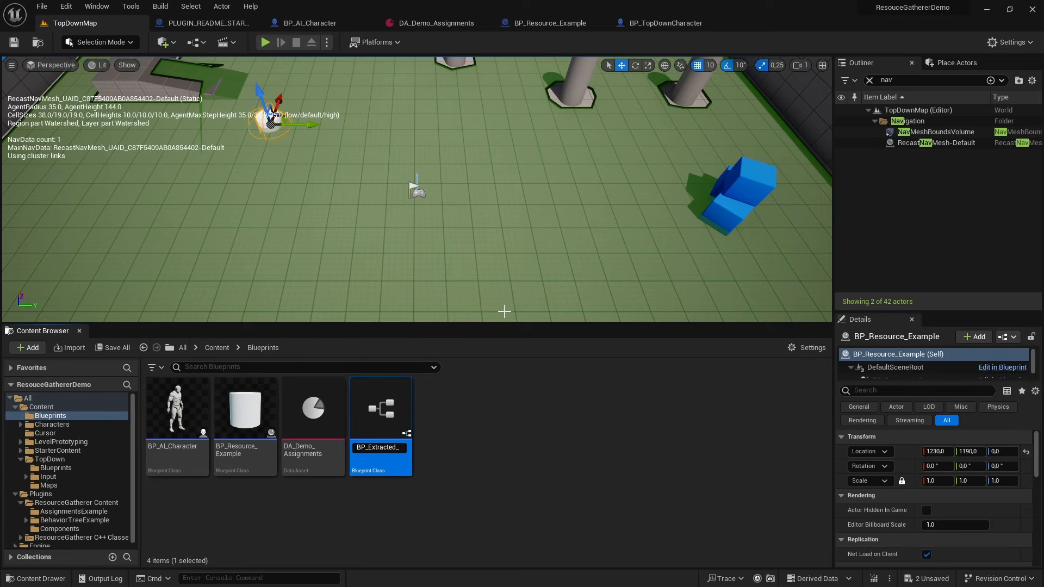
text(BP_Extracted_Resource)
key(Return)
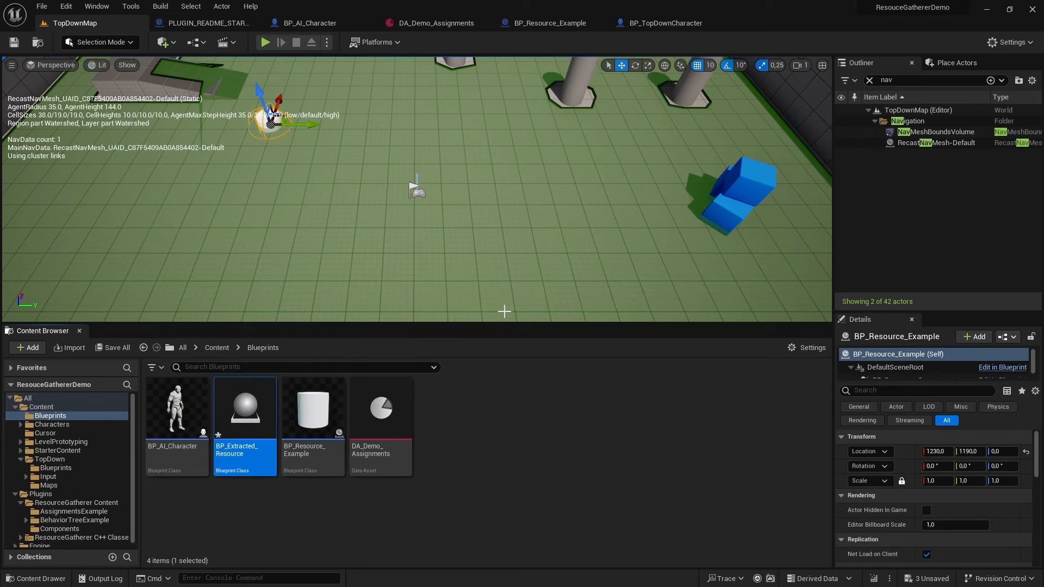
- Open BP_Extracted_Resource docked with the other editors, add a Cube component, and scale it uniformly to about 0.2225
double_click(245, 410)
drag(363, 149, 669, 23)
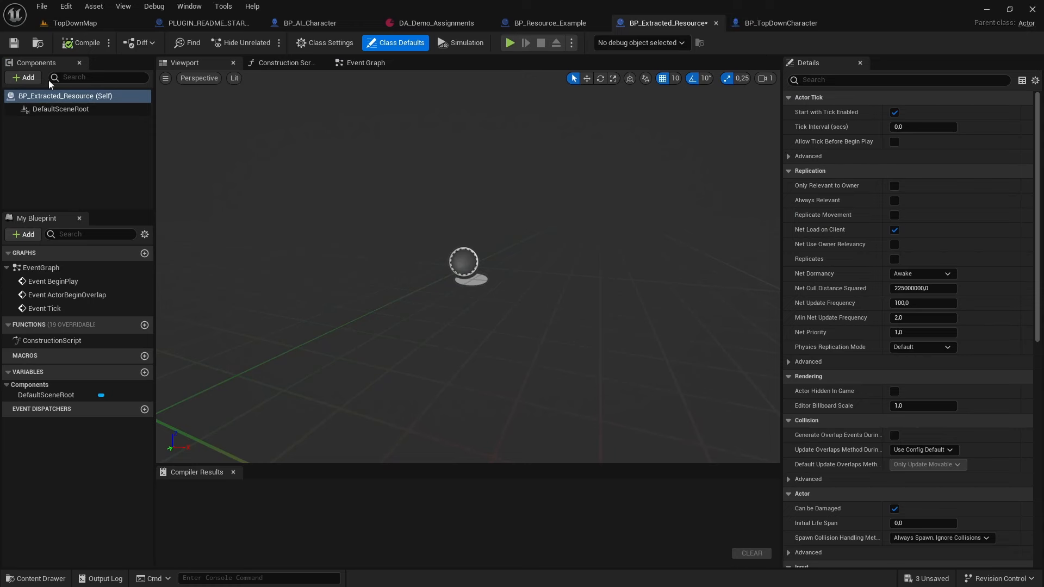
click(27, 77)
text(static me)
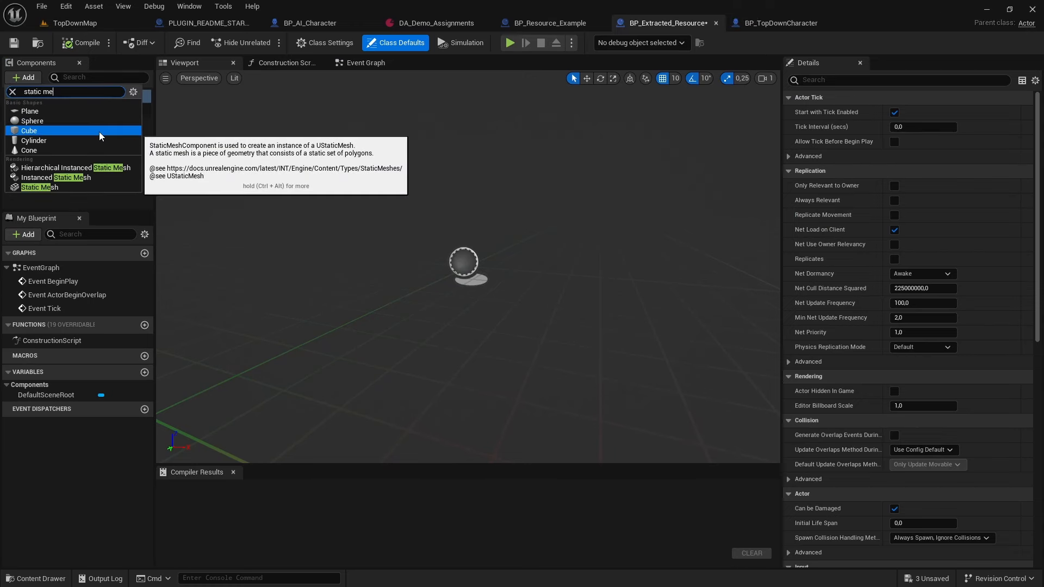
click(98, 135)
drag(886, 219, 859, 215)
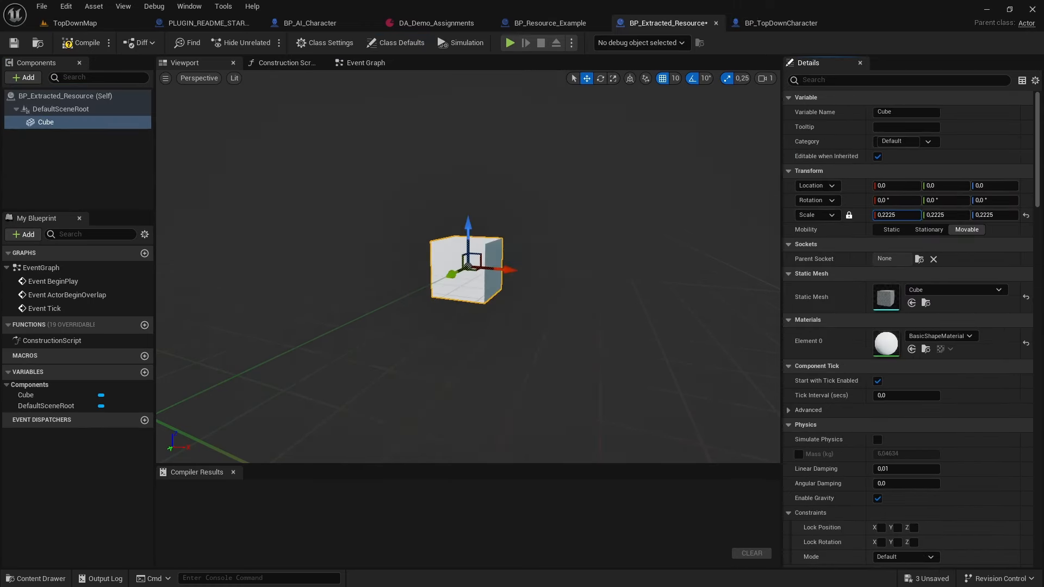
- Add the BP Extracted Resource Component to BP_Extracted_Resource, keeping its default name
click(28, 77)
text(e)
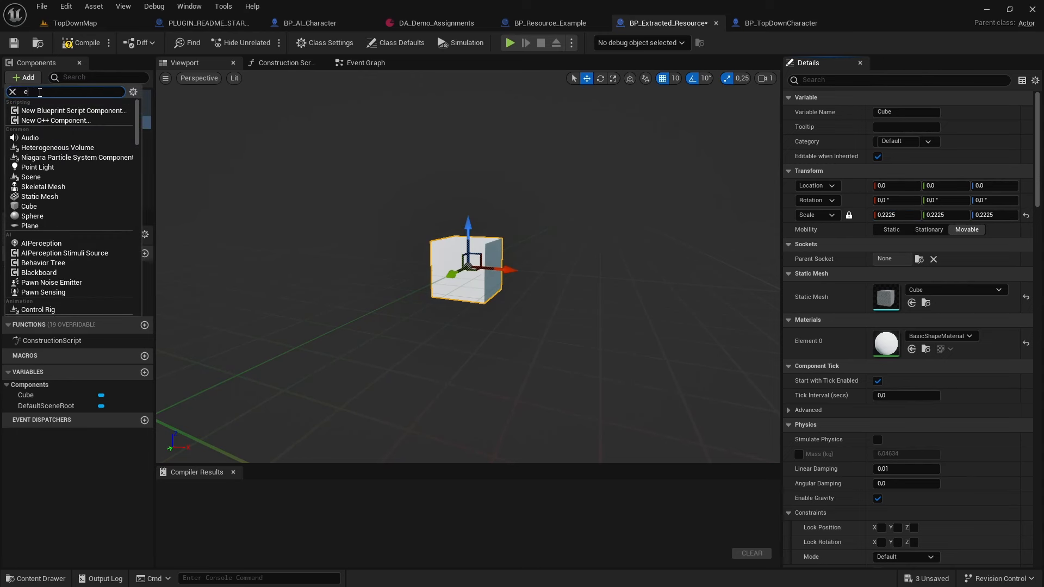
text(xtra)
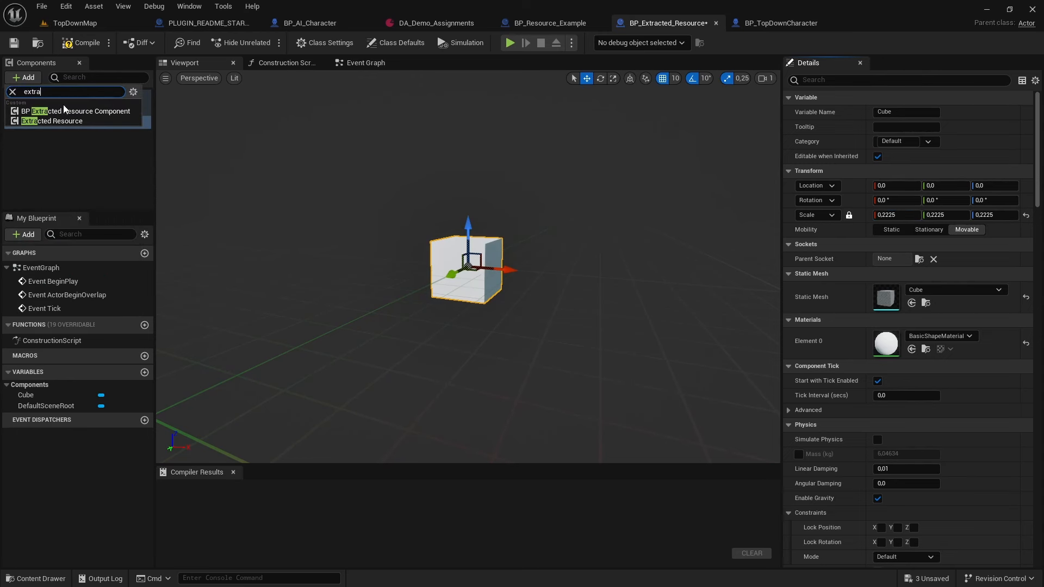
click(69, 111)
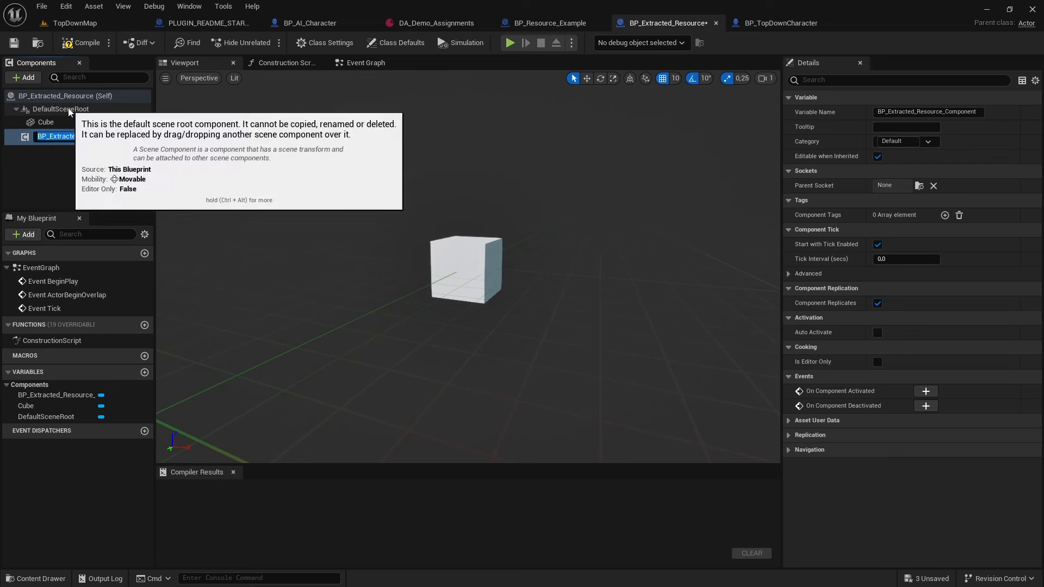
click(64, 160)
- Set the Cube's collision preset to NoCollision, and compile and save BP_Extracted_Resource
click(46, 122)
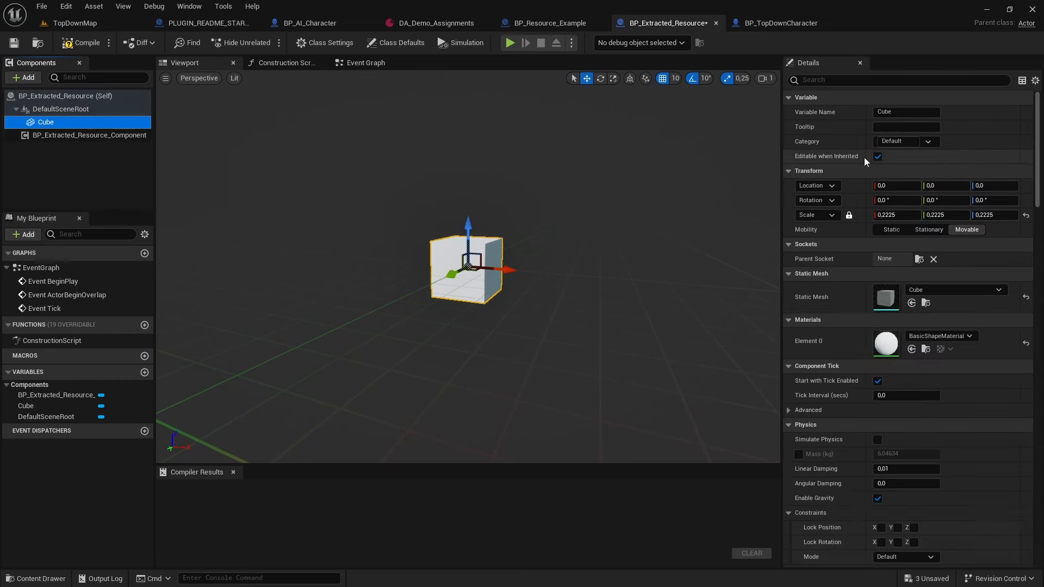
scroll(902, 272, down, 15)
click(899, 367)
click(902, 399)
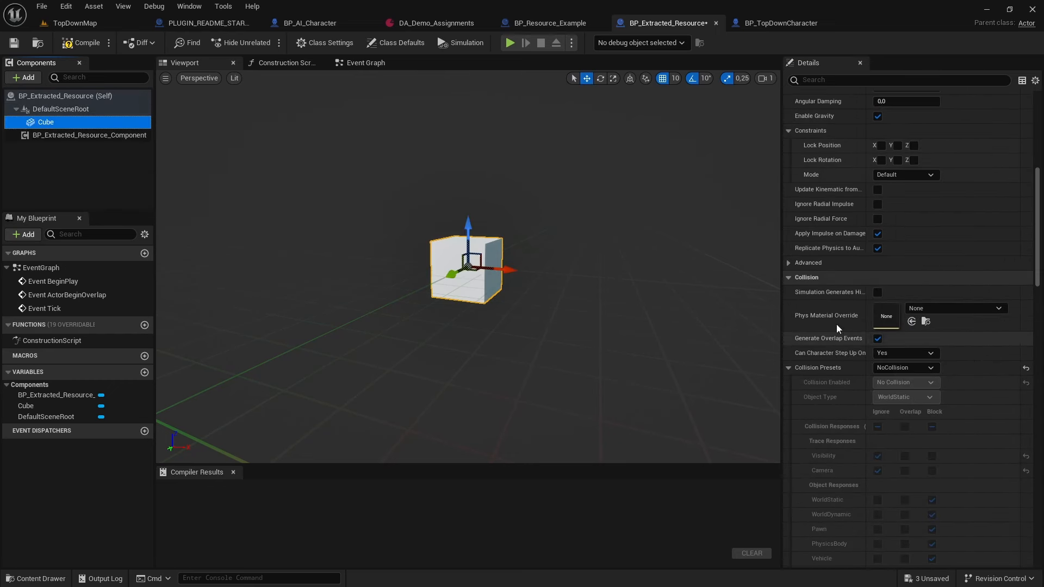
click(78, 43)
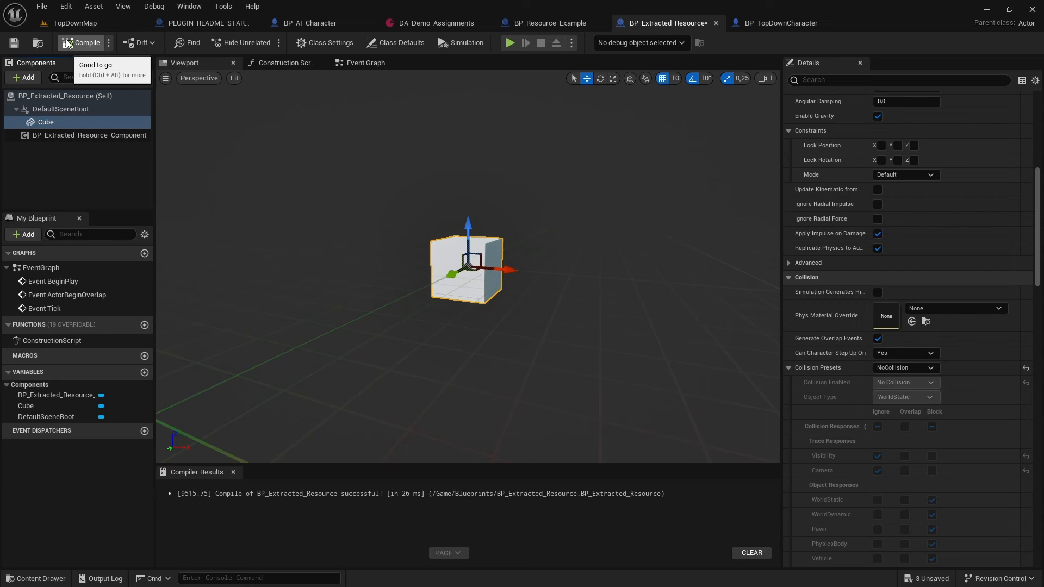
click(13, 43)
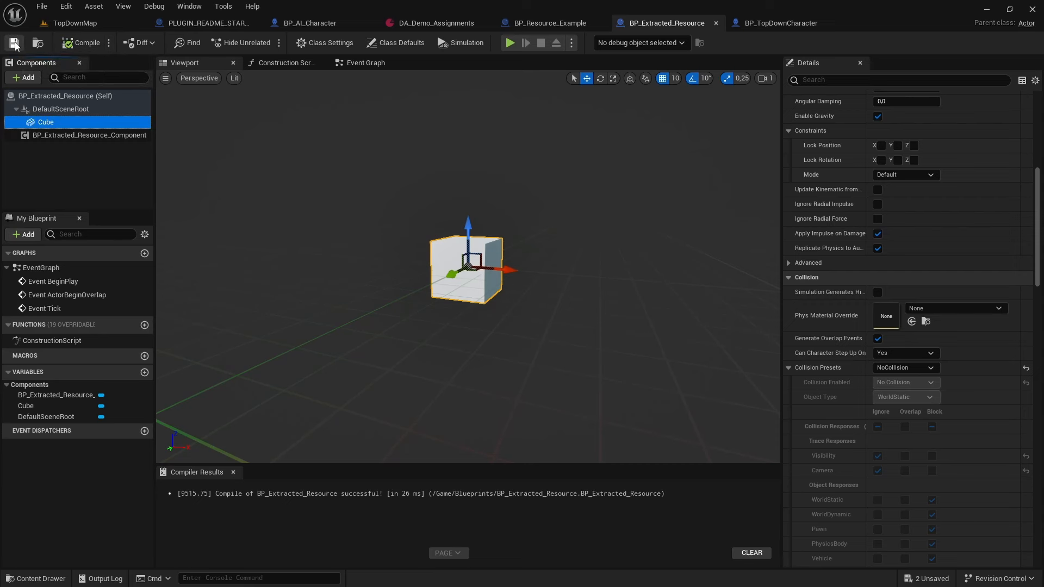
- Set the wood assignment's Extracted Resource Actor Class in DA_Demo_Assignments to BP_Extracted_Resource
click(439, 25)
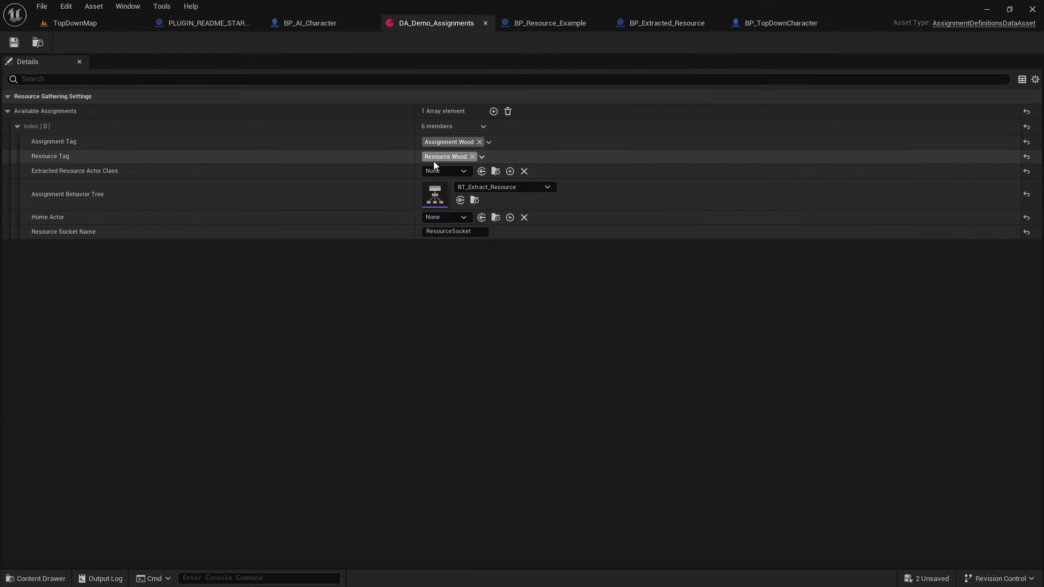
click(446, 172)
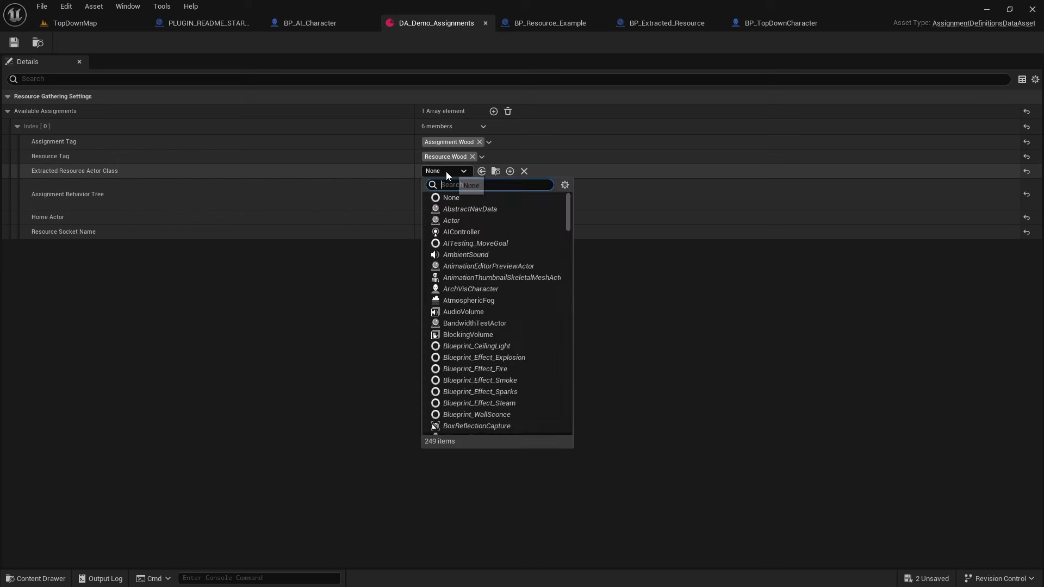
text(extrac)
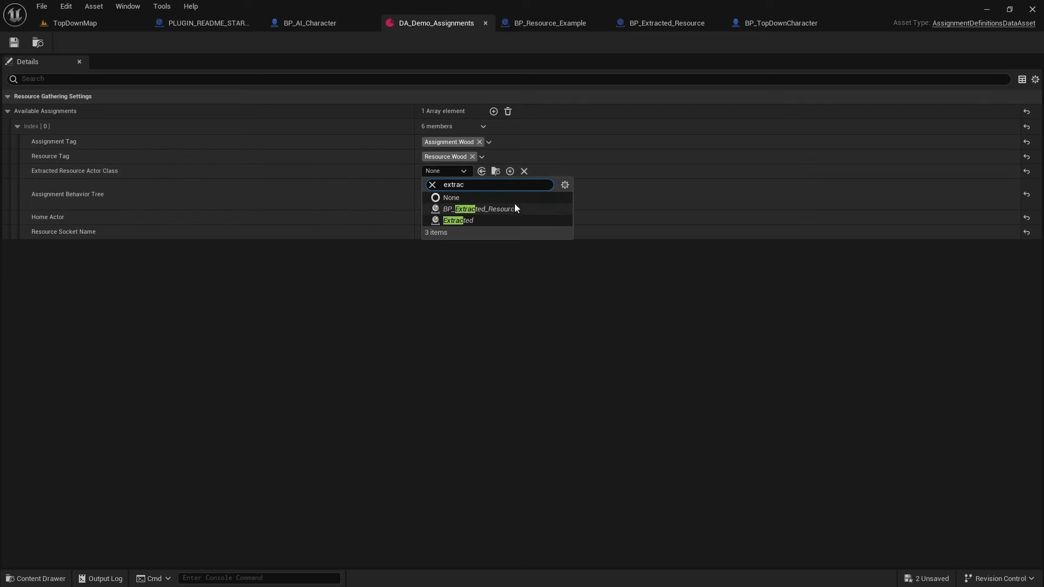
click(514, 208)
- Play the level, examine where the extracted resource attaches to the gatherer, and stop the play session
click(107, 22)
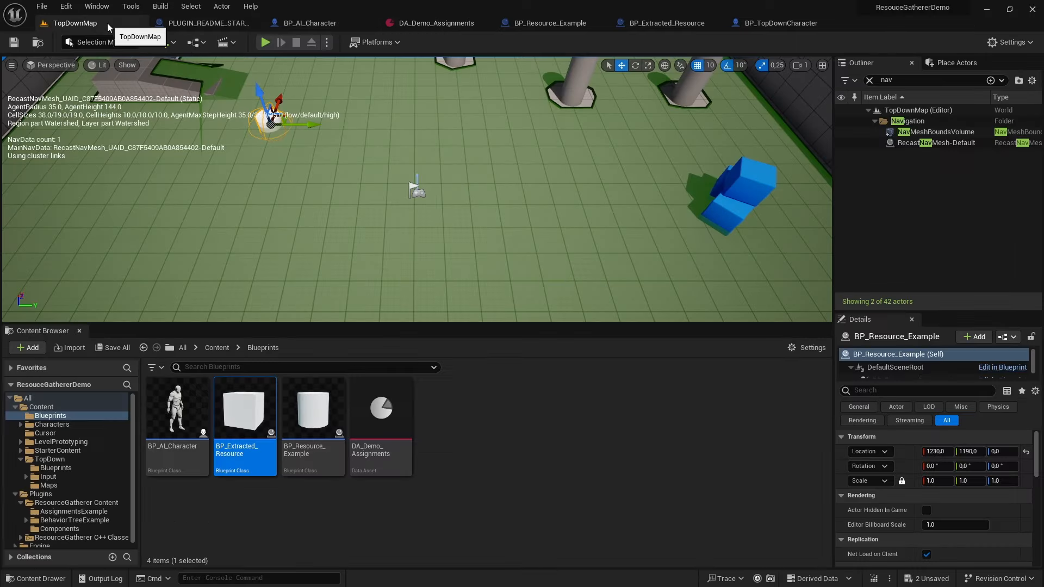
click(265, 42)
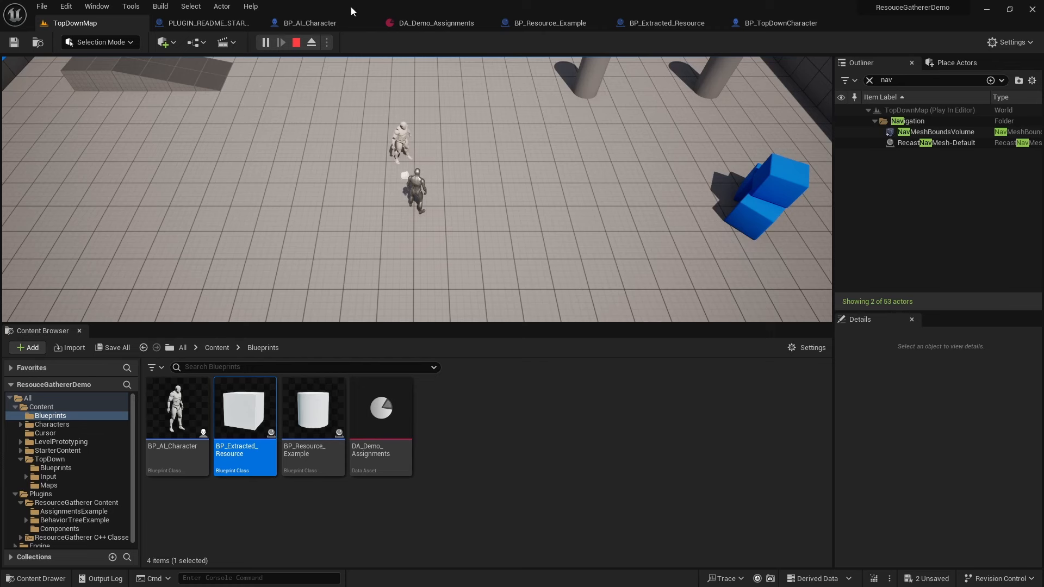
click(297, 42)
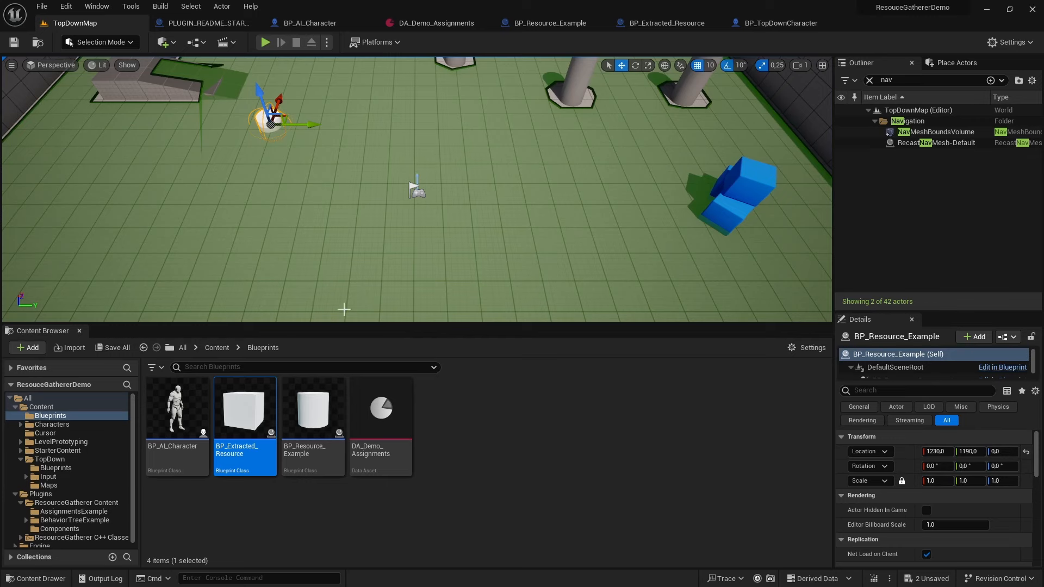
- Open the SK_Mannequin mesh used by BP_AI_Character and delete the HeadResourceSocket under its head bone
double_click(175, 414)
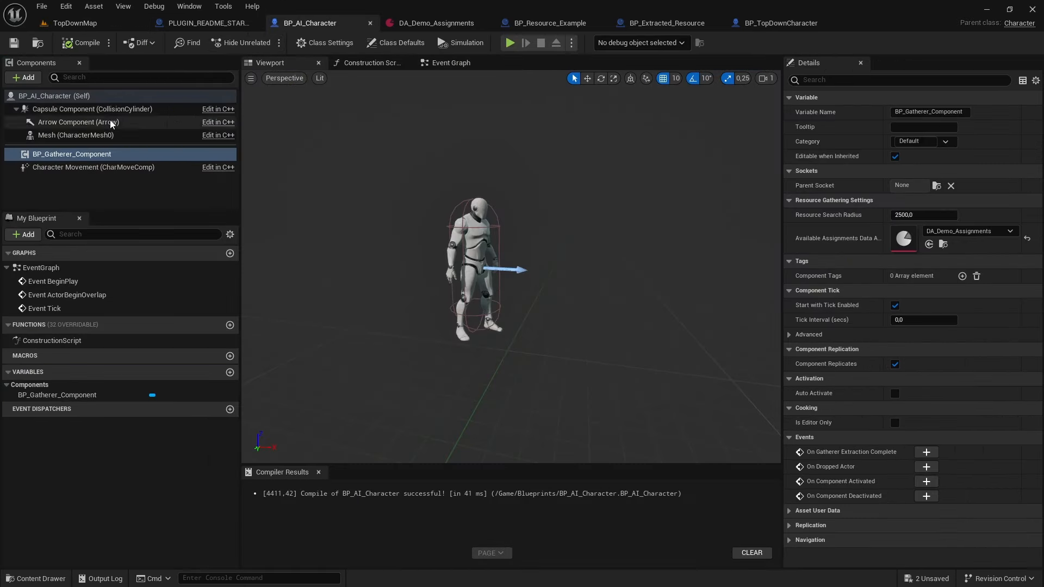
click(109, 135)
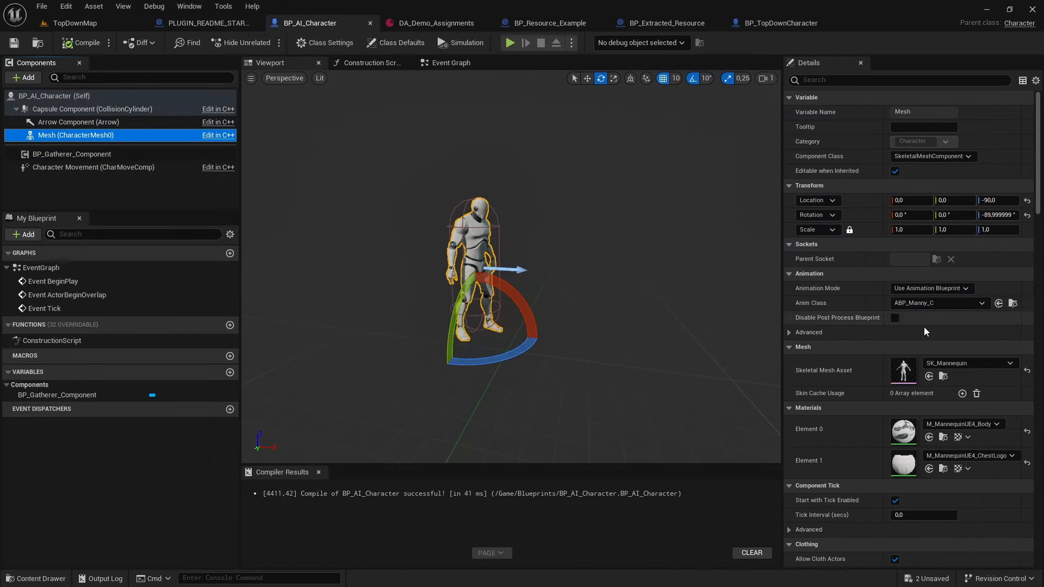
click(943, 376)
double_click(174, 408)
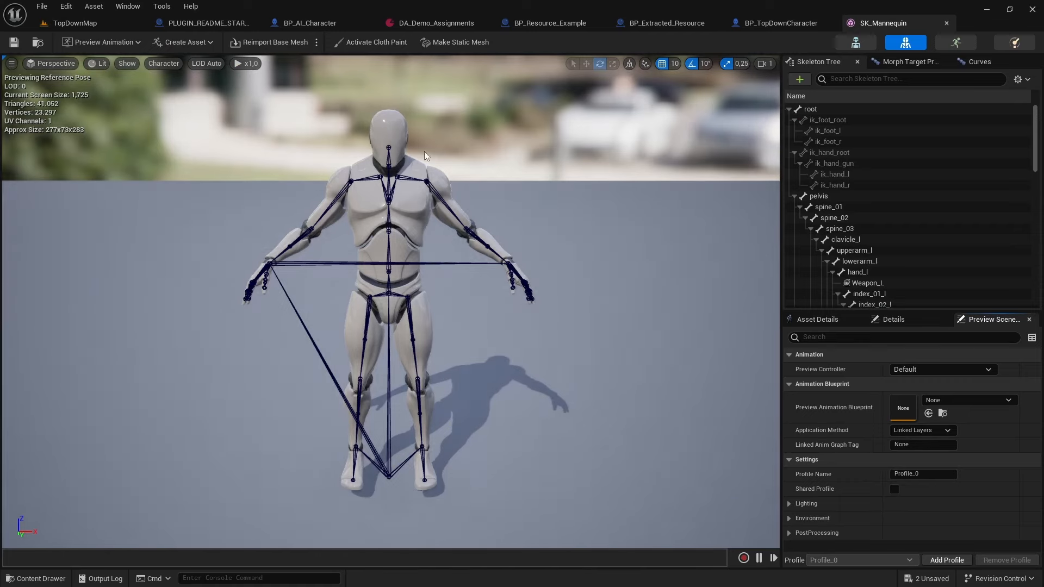
click(387, 149)
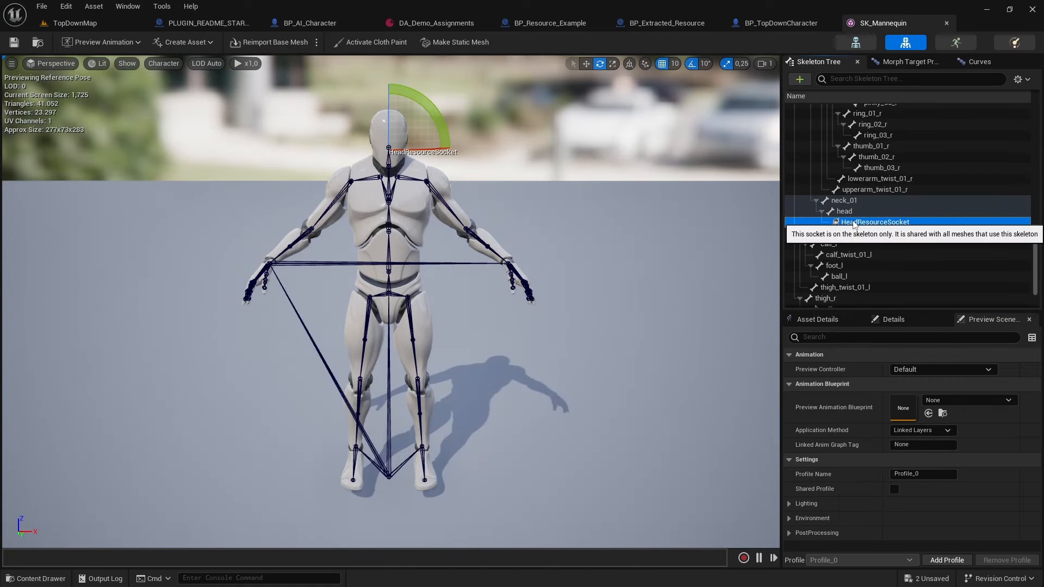
key(Delete)
- Add a socket named HeadCarrySocket to the mannequin's head bone and copy the socket's name
right_click(846, 214)
click(877, 259)
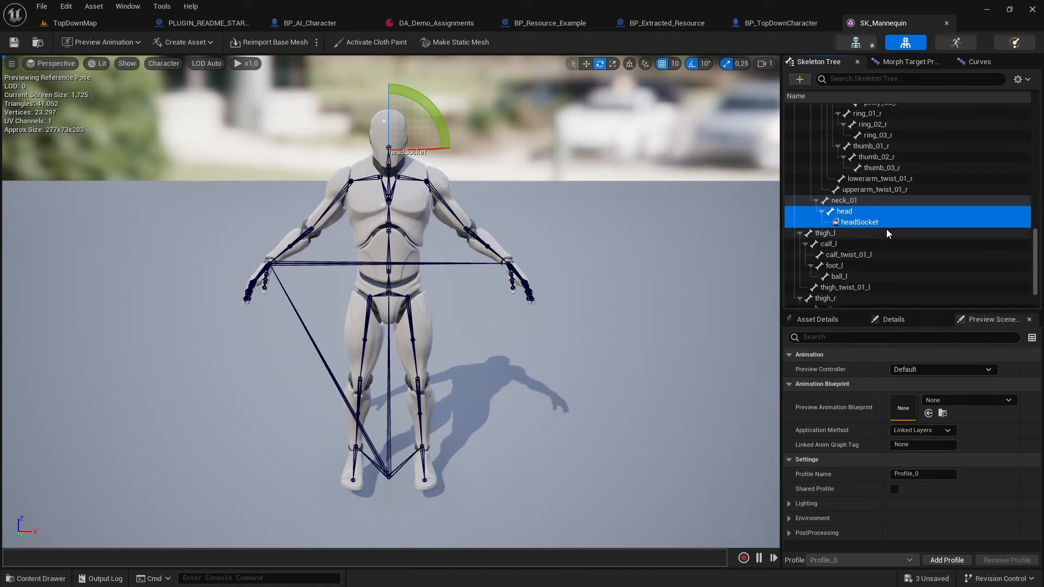
text(Hea)
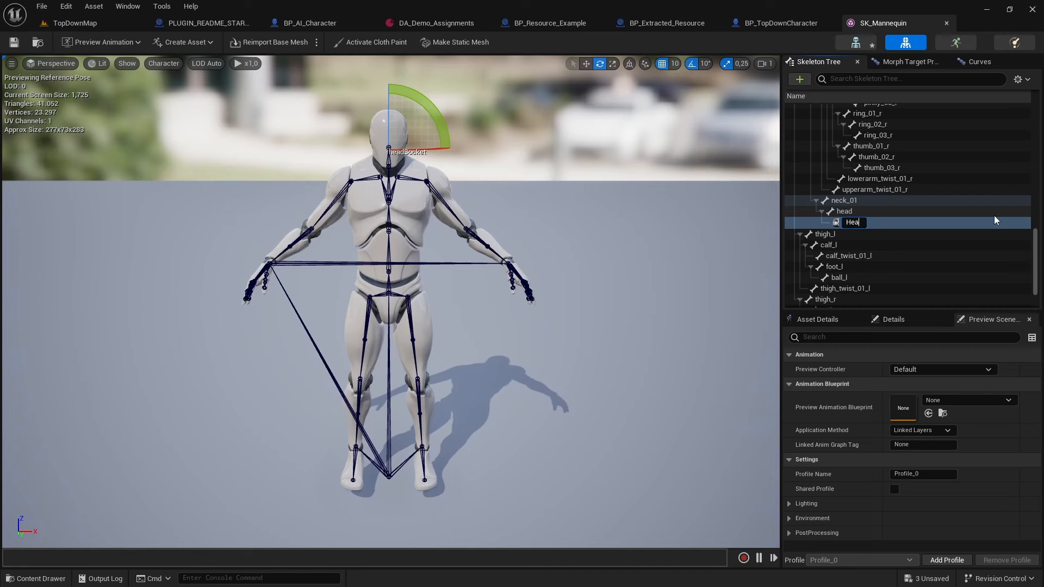
text(dCarrySocket)
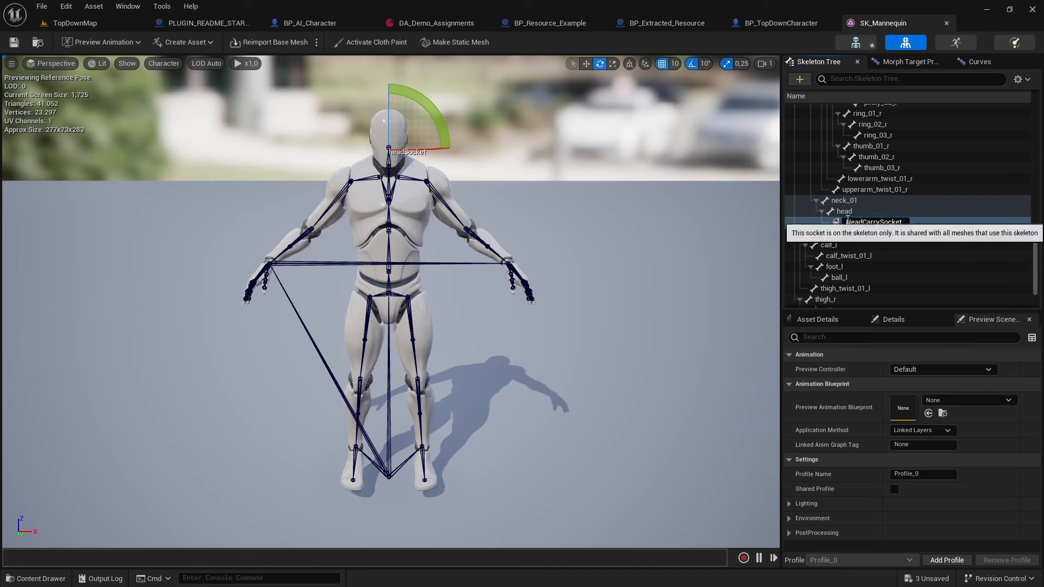
right_click(858, 221)
click(932, 224)
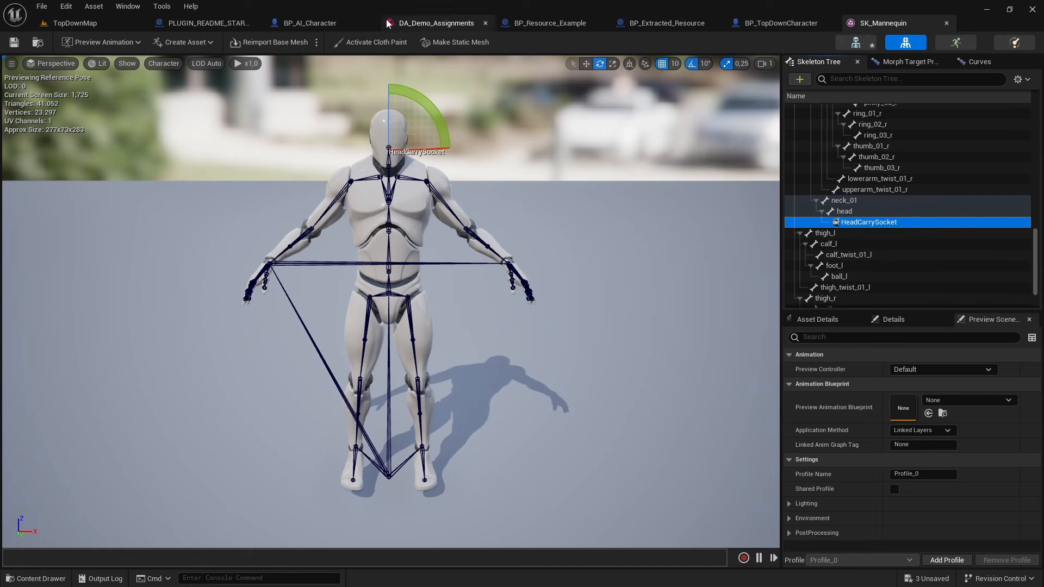
- Set the wood assignment's Resource Socket Name in DA_Demo_Assignments to HeadCarrySocket and save the data asset
click(461, 24)
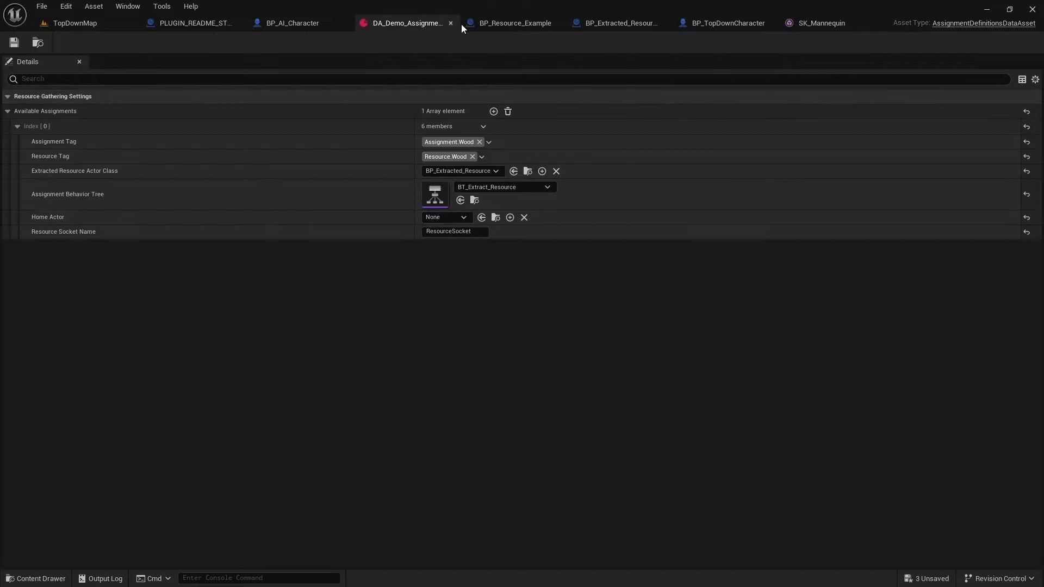
click(463, 232)
text(HeadCarrySocket)
click(463, 259)
click(14, 43)
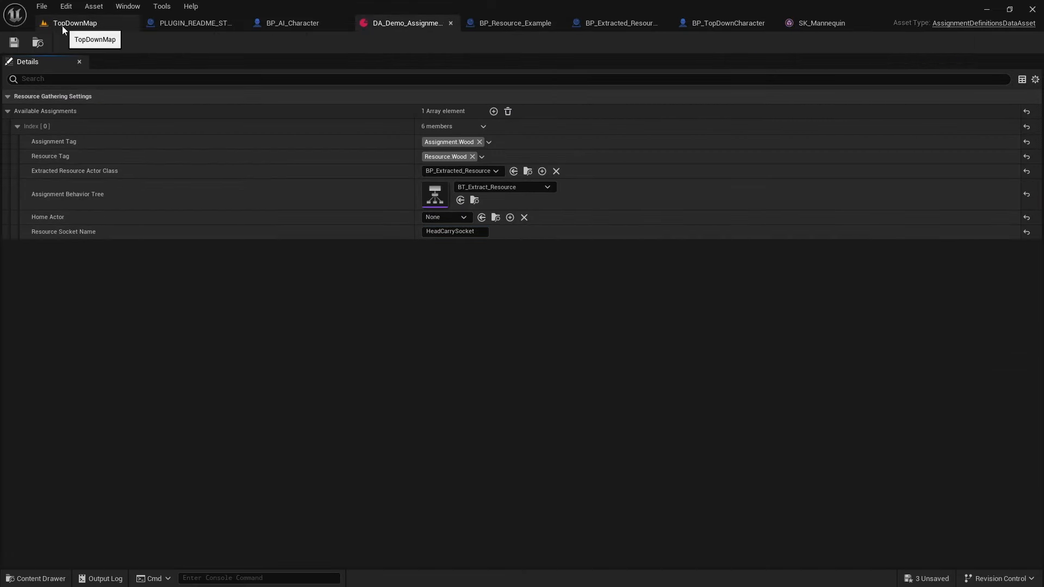
- Play TopDownMap to check how the gatherer carries the extracted resource with the HeadCarrySocket assigned
click(62, 25)
click(264, 43)
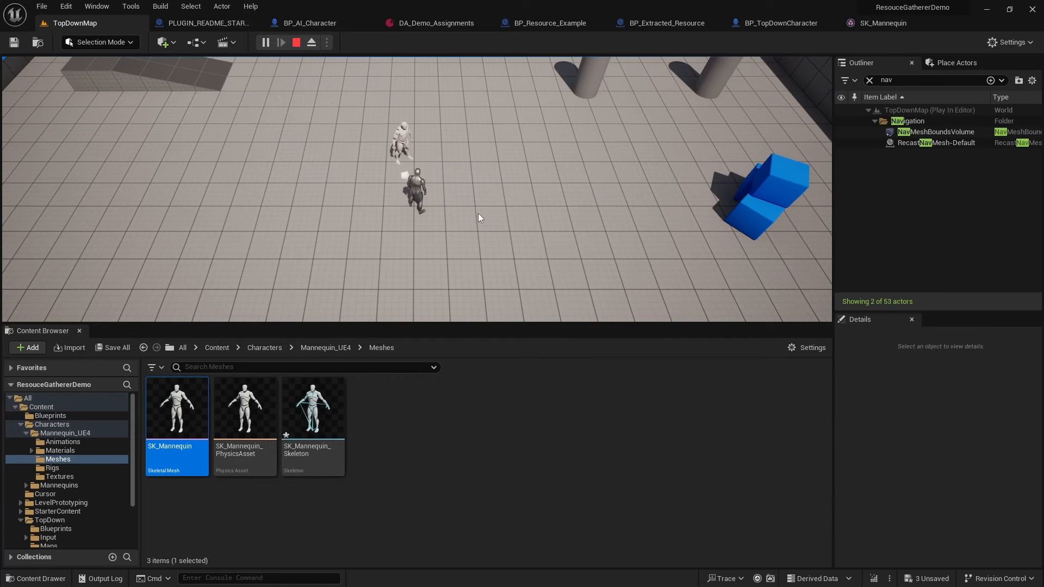
- Create an Actor Blueprint class named BP_Home_Flag in the Content/Blueprints folder
click(50, 415)
right_click(443, 442)
click(487, 128)
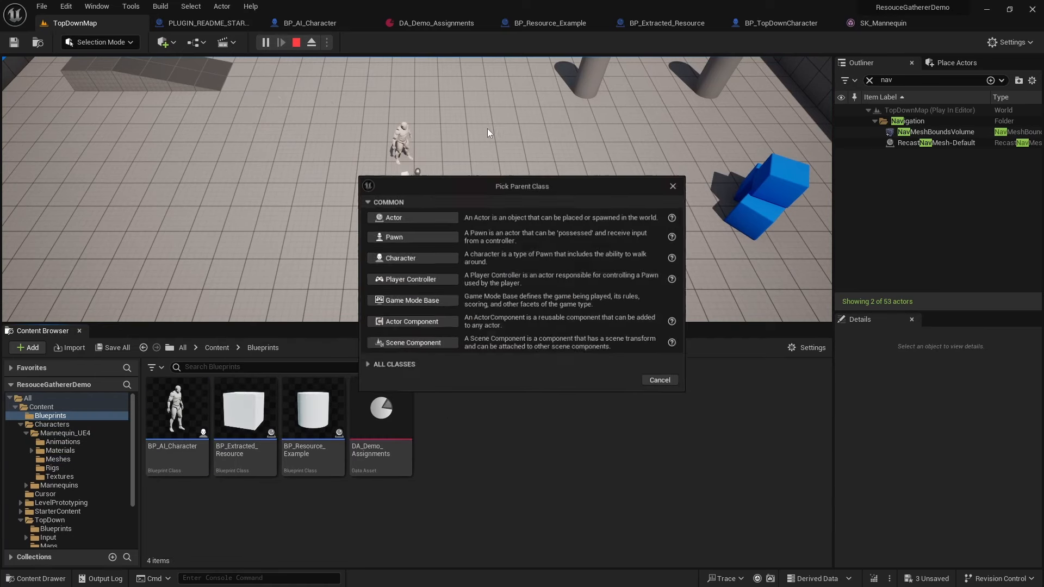
click(429, 217)
text(BP_Home_Flag)
key(Return)
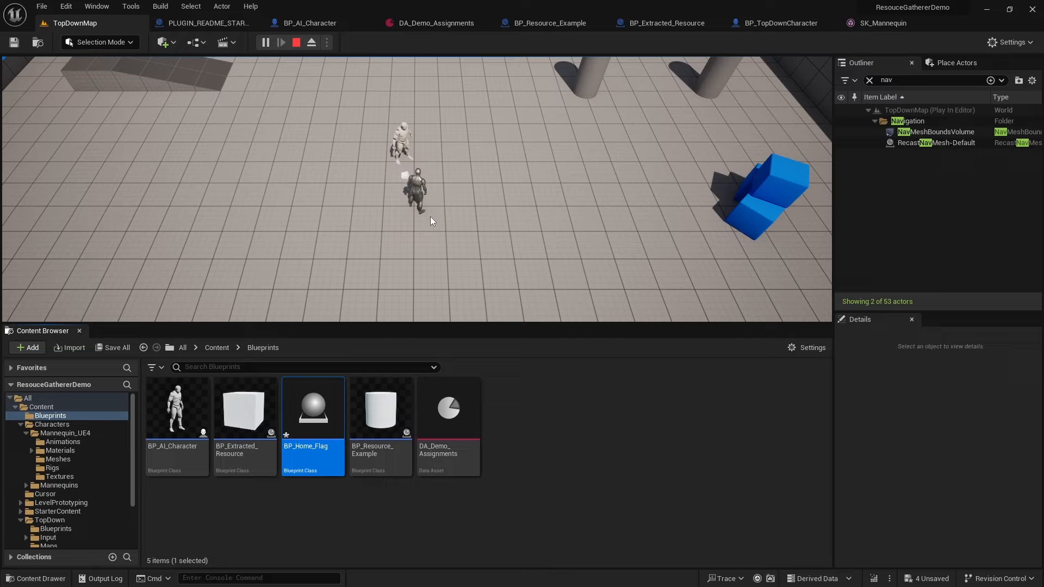
- Open the BP_Home_Flag Blueprint and add a Cone static mesh component to it
double_click(313, 413)
click(24, 77)
text(static mesh)
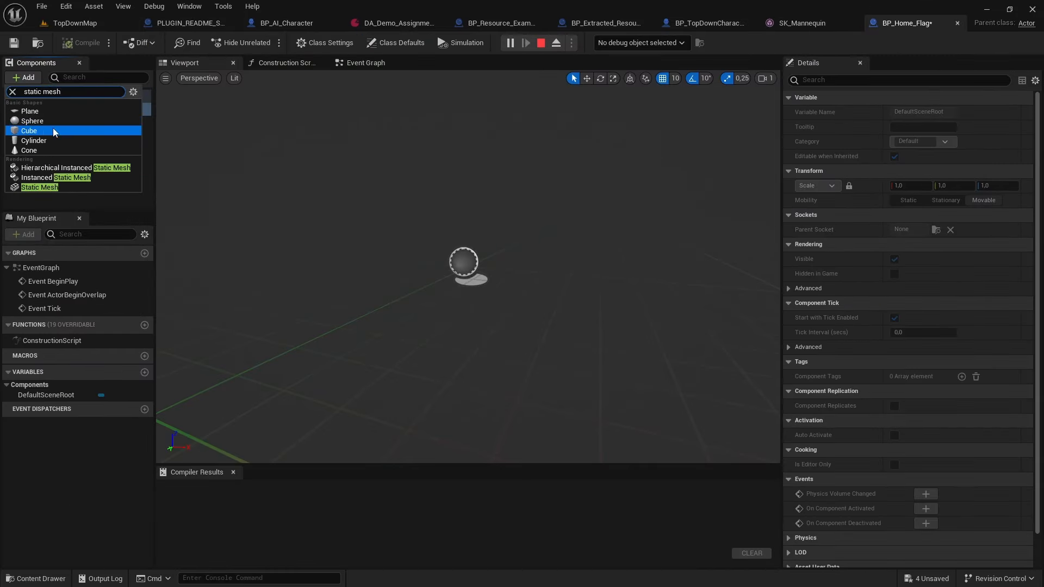
click(50, 151)
- Stop the play session, set the Cone's collision preset to NoCollision, and compile BP_Home_Flag
click(541, 42)
drag(900, 215, 883, 216)
scroll(909, 251, down, 7)
click(923, 385)
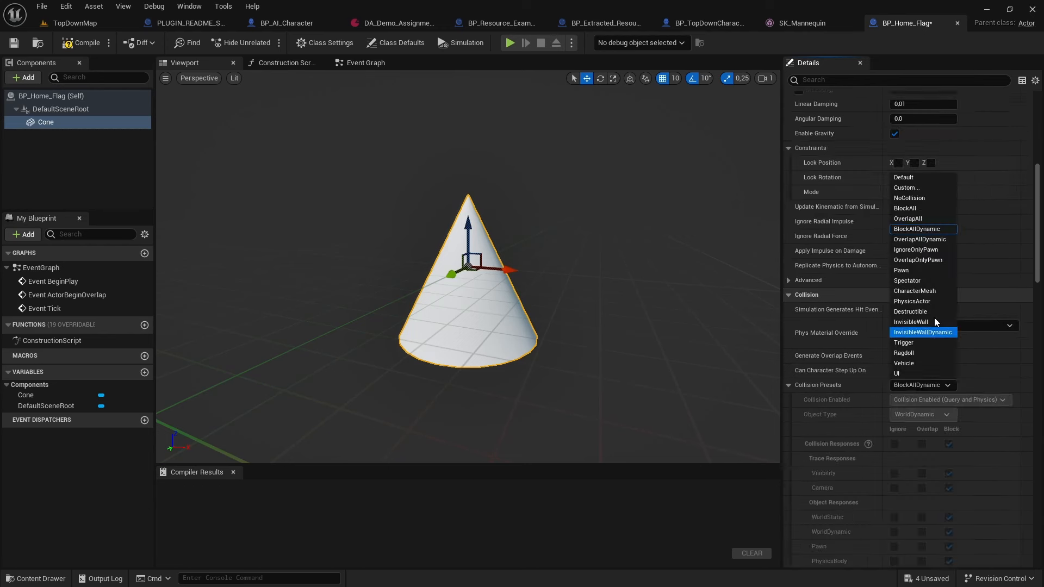
click(914, 197)
click(82, 42)
- Set the wood assignment's Home Actor in DA_Demo_Assignments to BP_Home_Flag
click(401, 23)
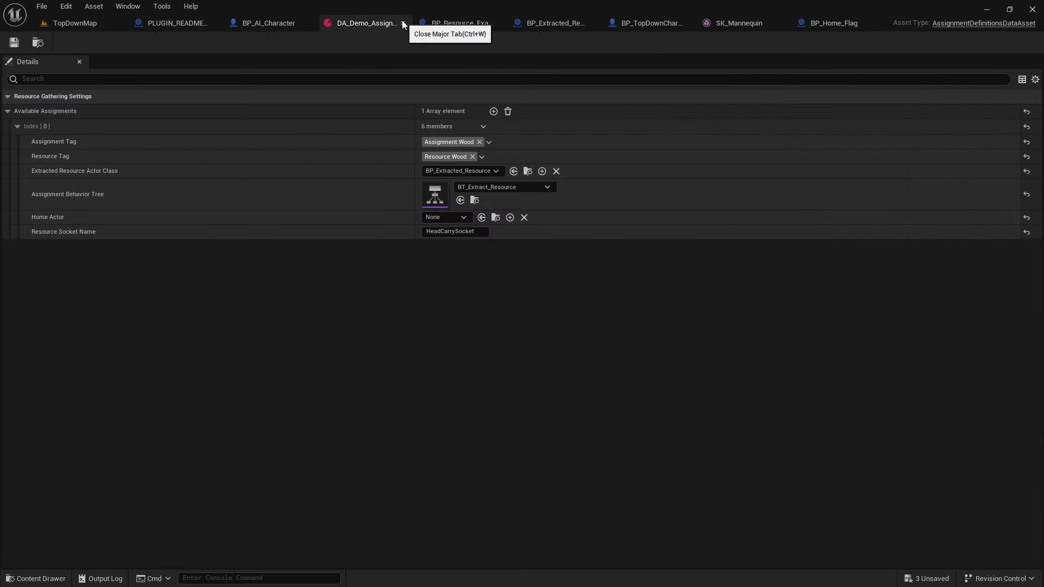
click(459, 217)
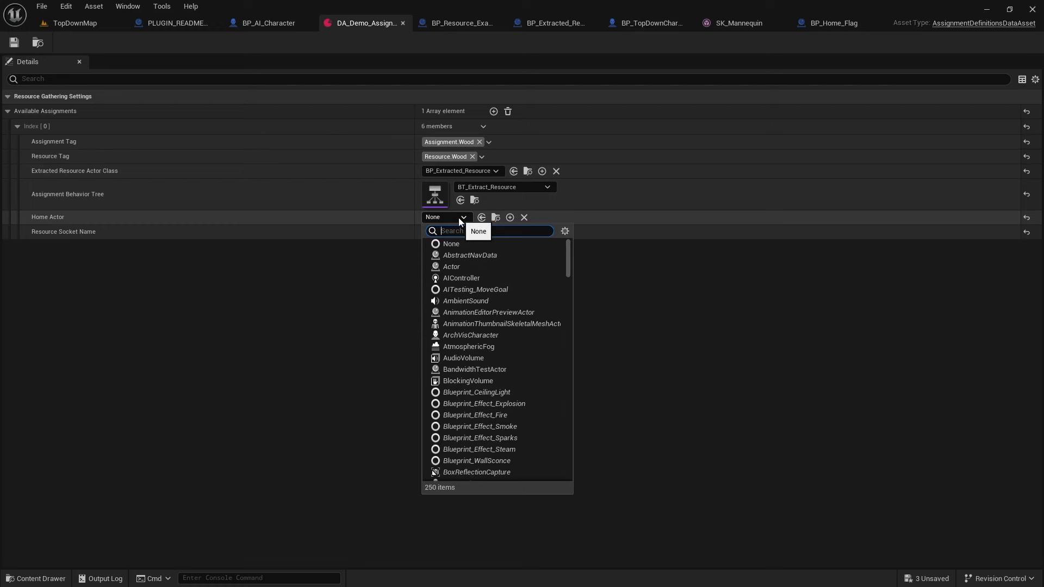
text(home)
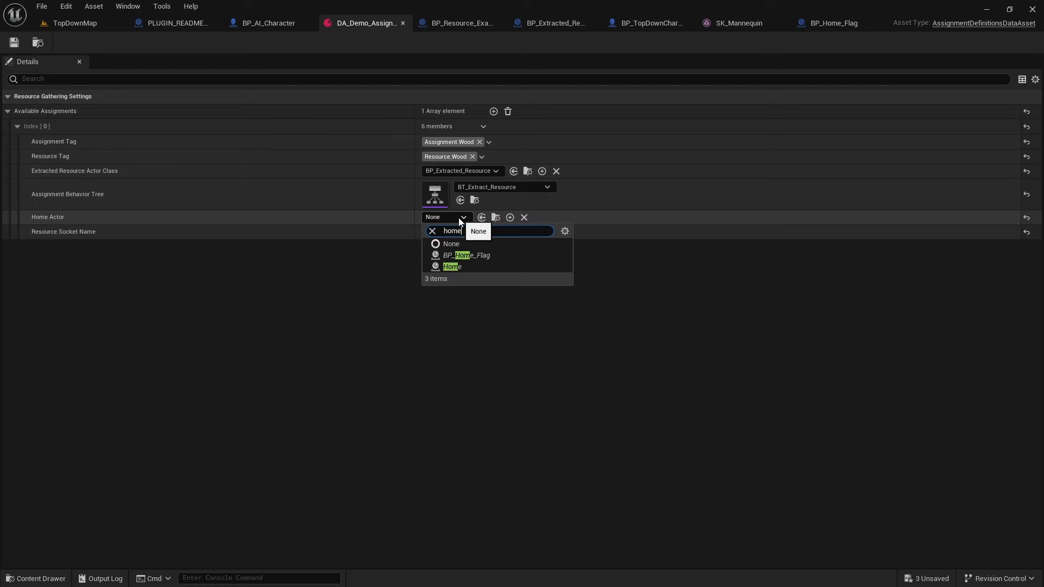
click(471, 255)
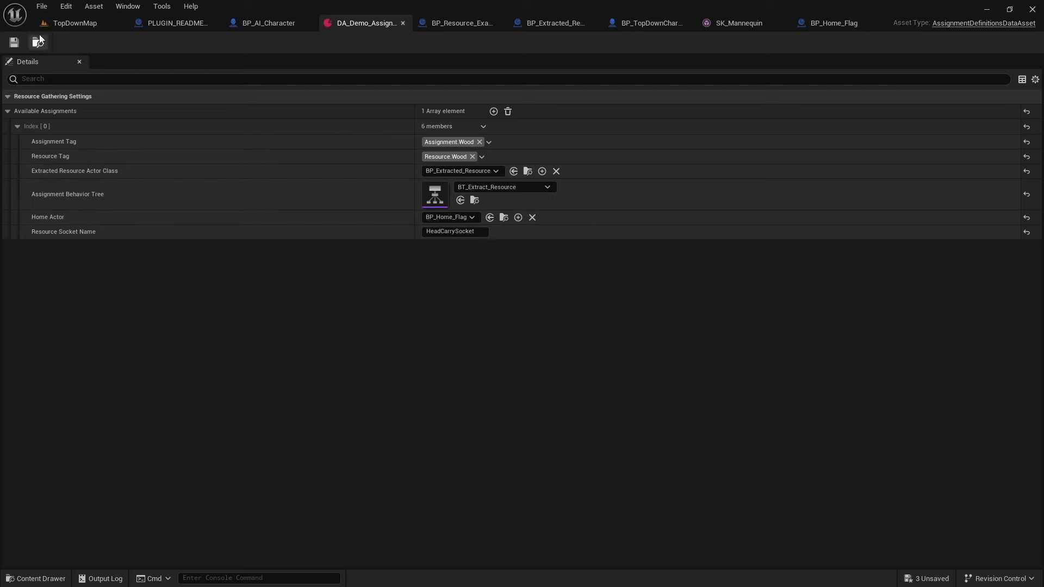
- Play TopDownMap to test the gatherer with BP_Home_Flag as the assignment's home actor
click(62, 27)
click(264, 43)
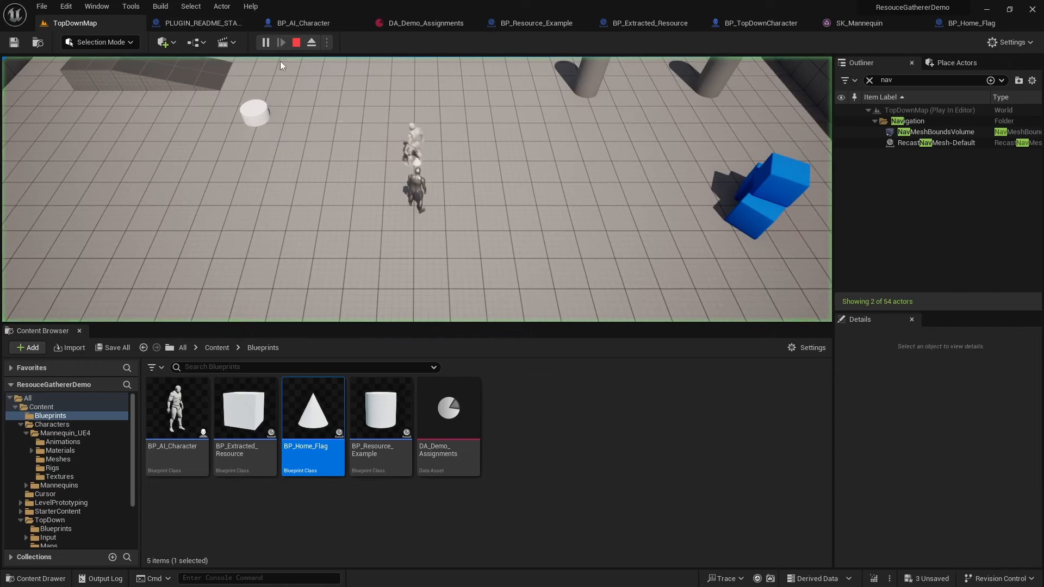